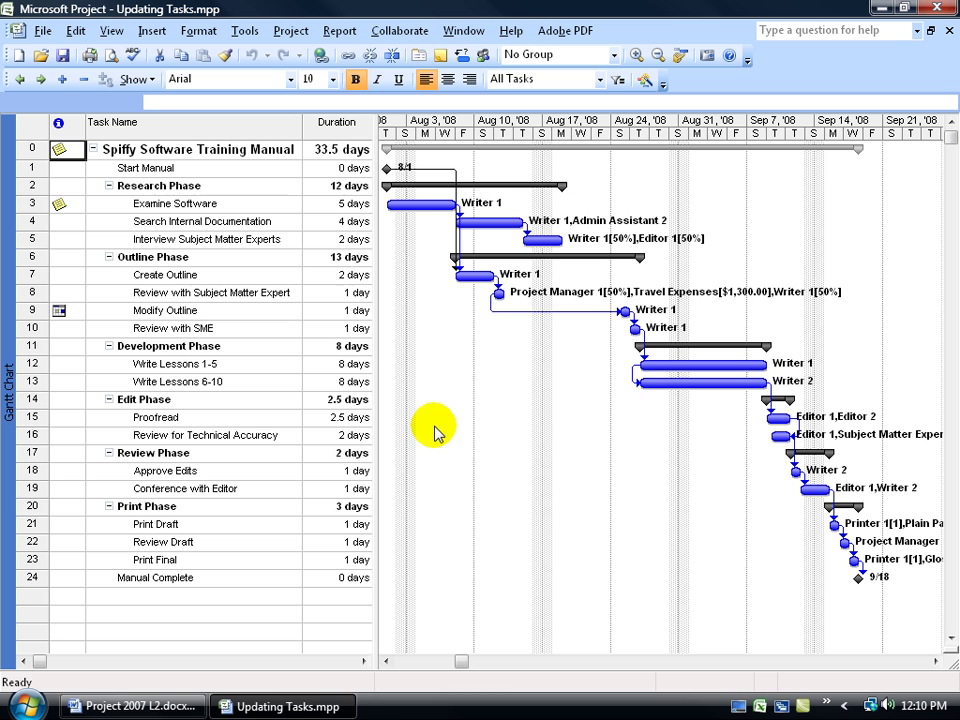
- Widen the task table to show Start and Finish, scroll the chart back to late July, and select Examine Software
{"action": "left_click", "coordinate": [180, 205]}
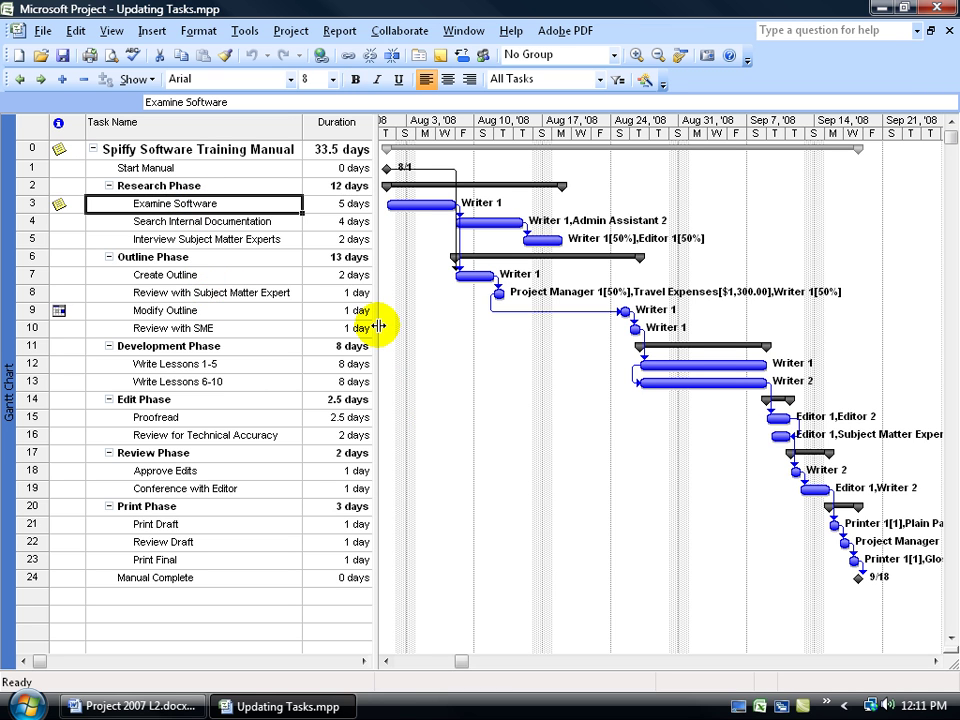
{"action": "left_click_drag", "start_coordinate": [378, 325], "coordinate": [542, 328]}
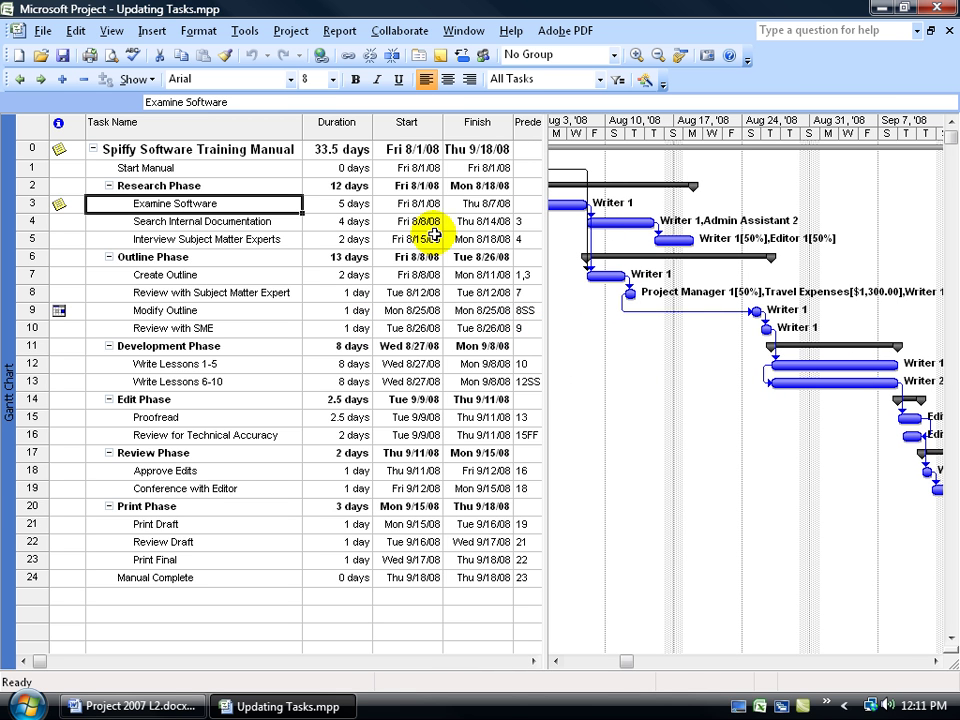
{"action": "left_click", "coordinate": [556, 661]}
{"action": "left_click", "coordinate": [556, 661]}
{"action": "left_click", "coordinate": [556, 661]}
{"action": "left_click", "coordinate": [593, 216]}
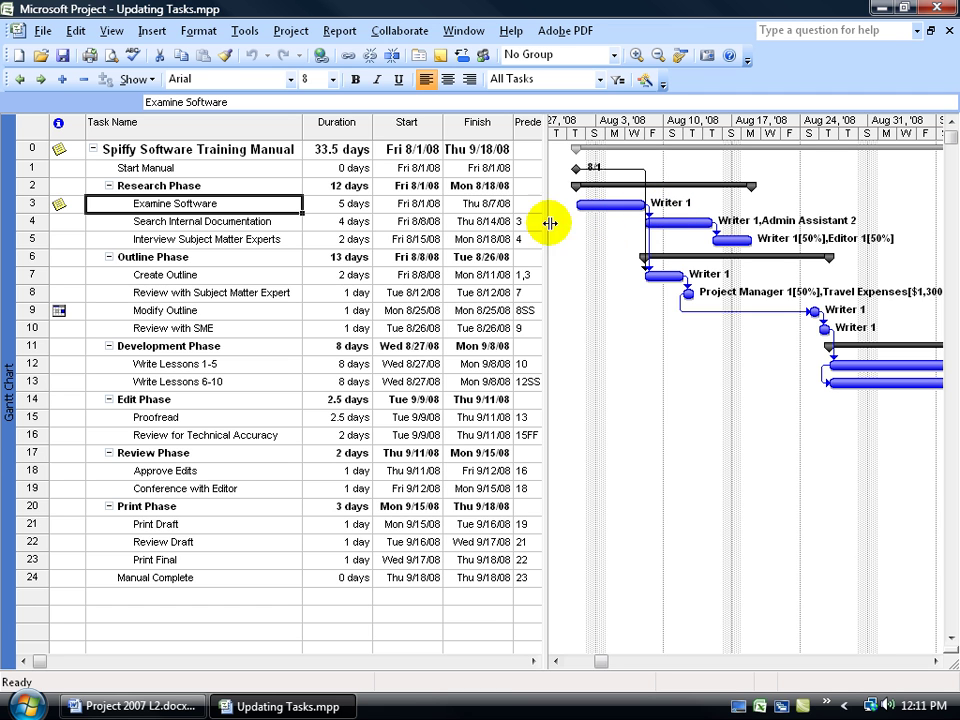
{"action": "left_click", "coordinate": [408, 207]}
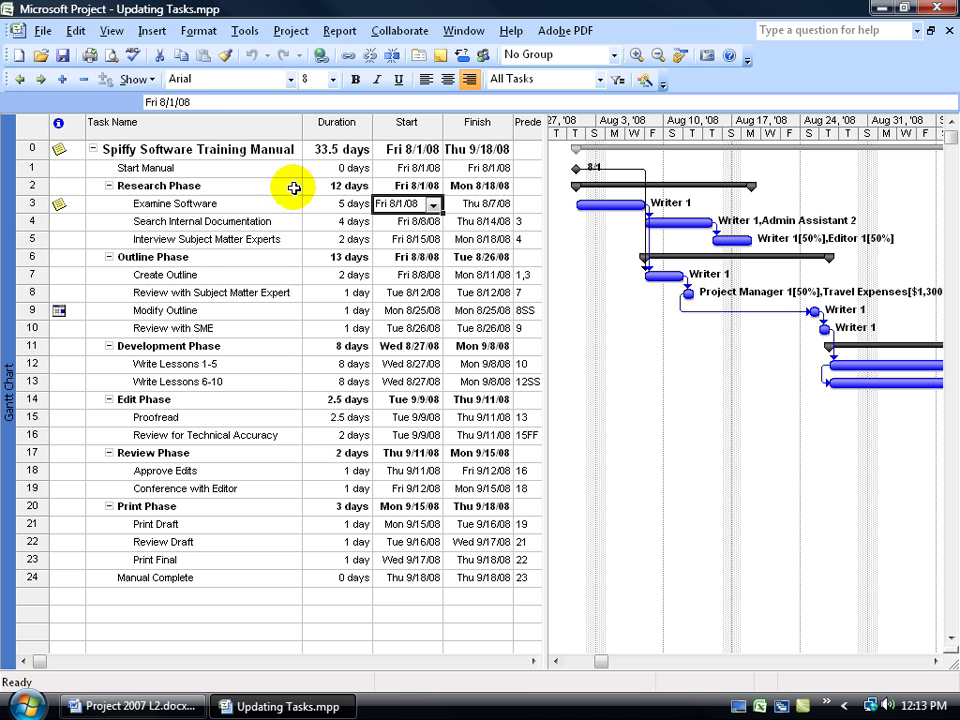
- Apply the Task Sheet view from the More Views list in place of the Gantt chart
{"action": "left_click", "coordinate": [110, 32]}
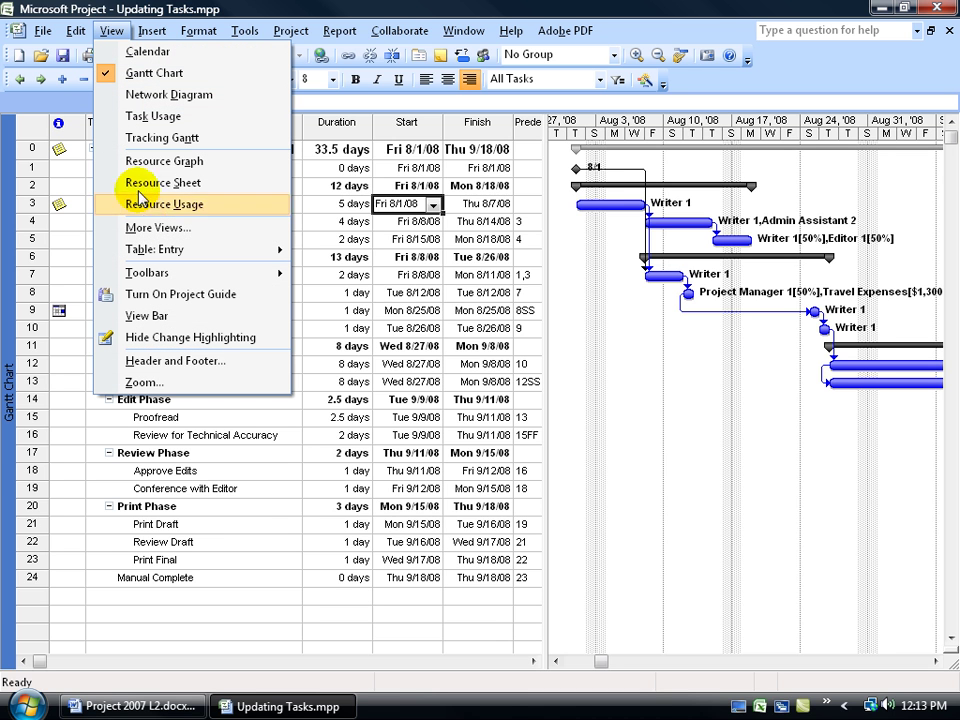
{"action": "right_click", "coordinate": [8, 237]}
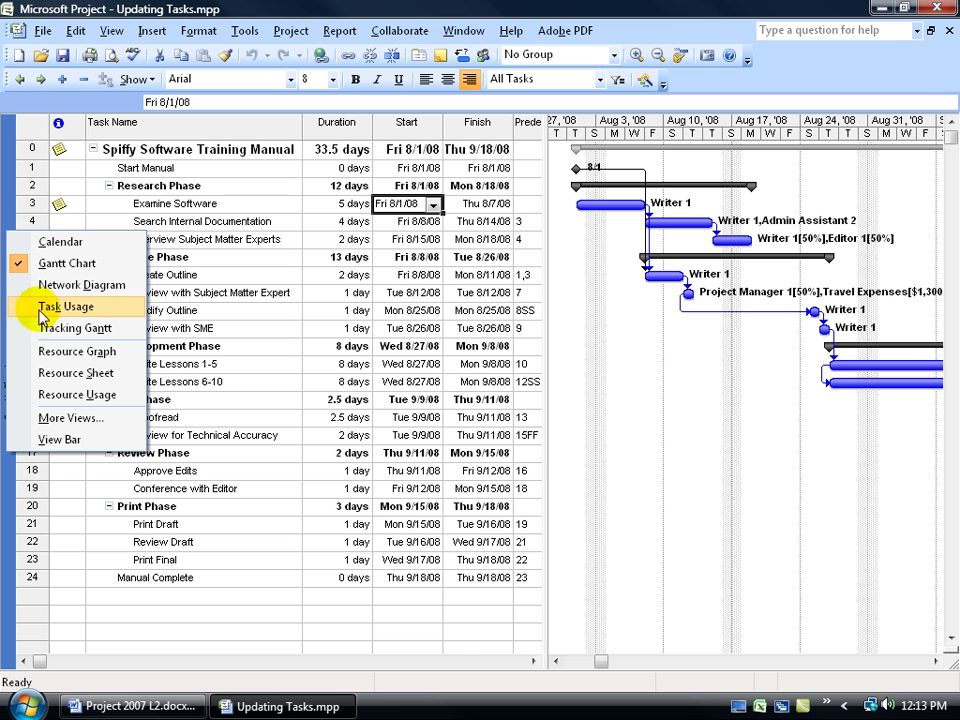
{"action": "left_click", "coordinate": [64, 418]}
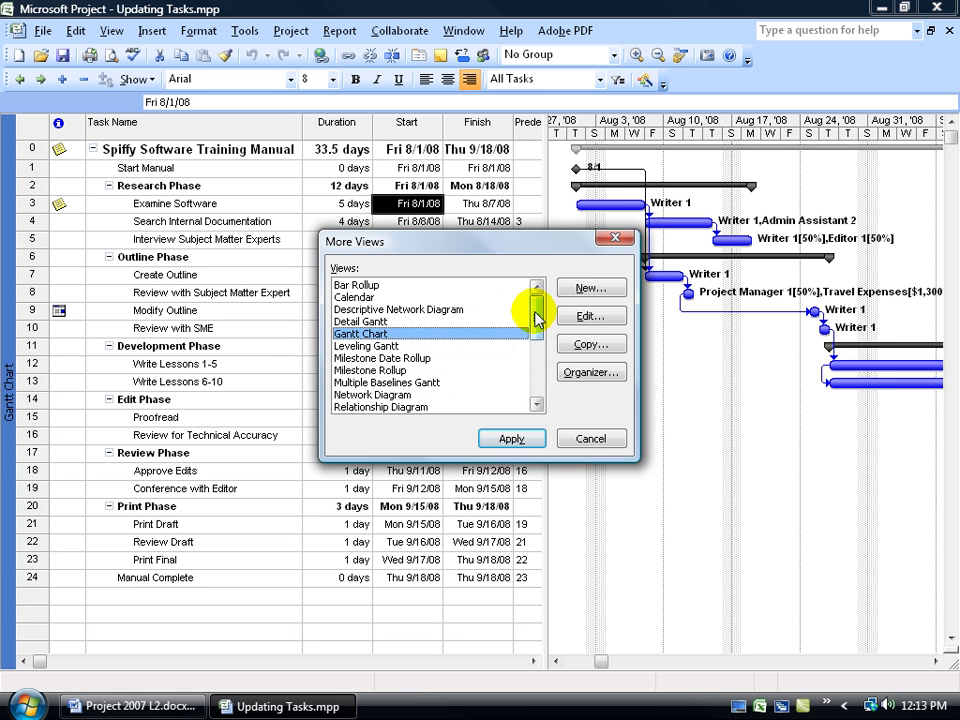
{"action": "left_click_drag", "start_coordinate": [536, 315], "coordinate": [541, 402]}
{"action": "left_click", "coordinate": [392, 383]}
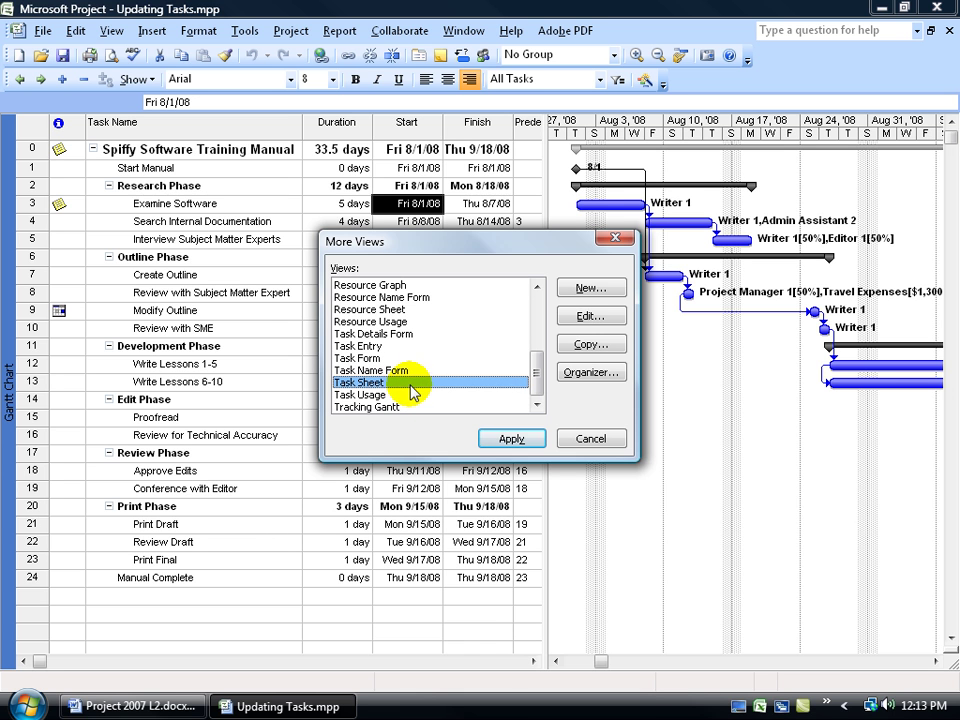
{"action": "double_click", "coordinate": [391, 384]}
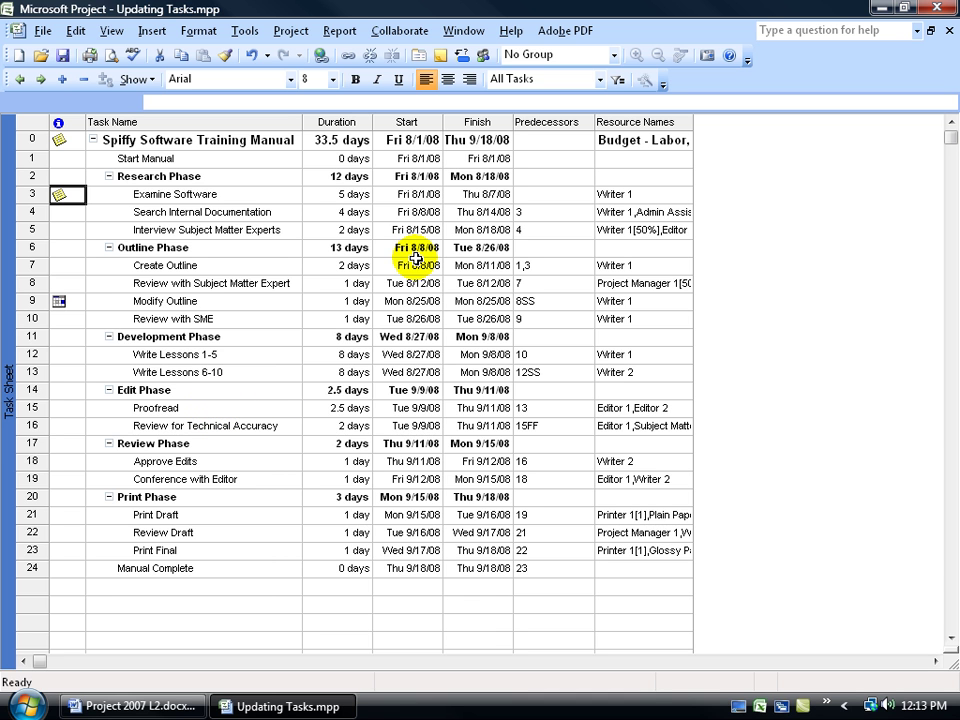
- Change the Task Sheet's table from Entry to Tracking
{"action": "left_click", "coordinate": [110, 32]}
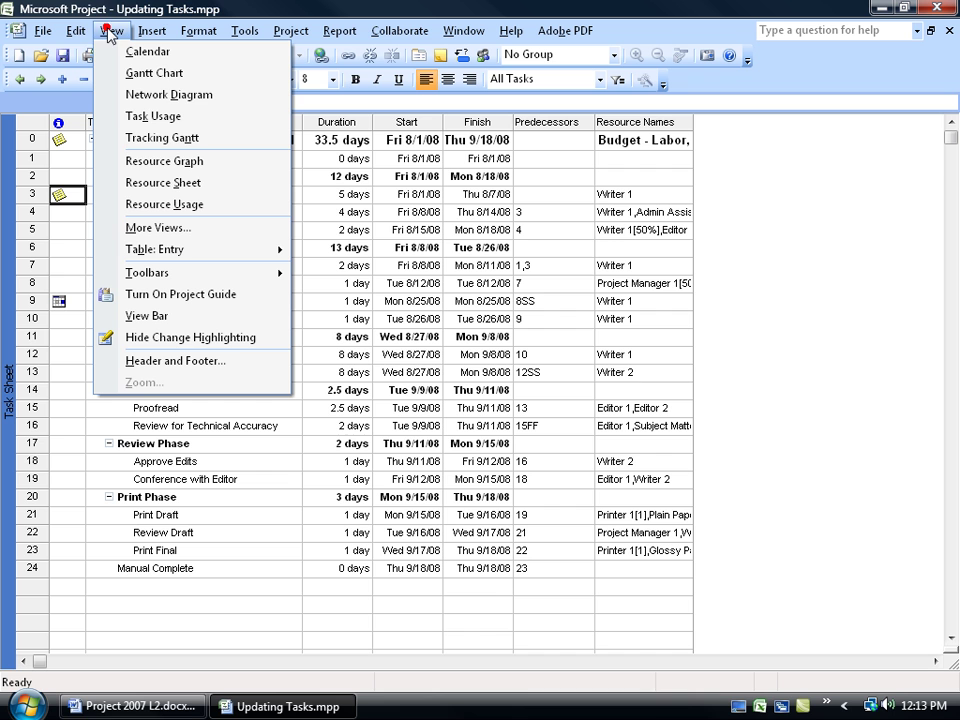
{"action": "mouse_move", "coordinate": [155, 251]}
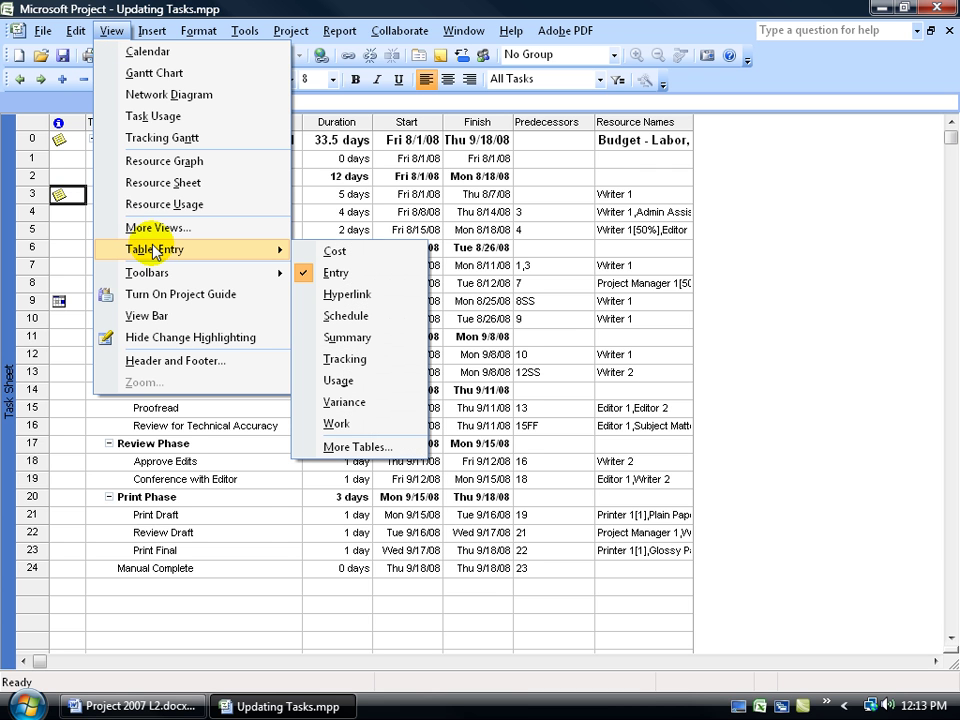
{"action": "left_click", "coordinate": [370, 360]}
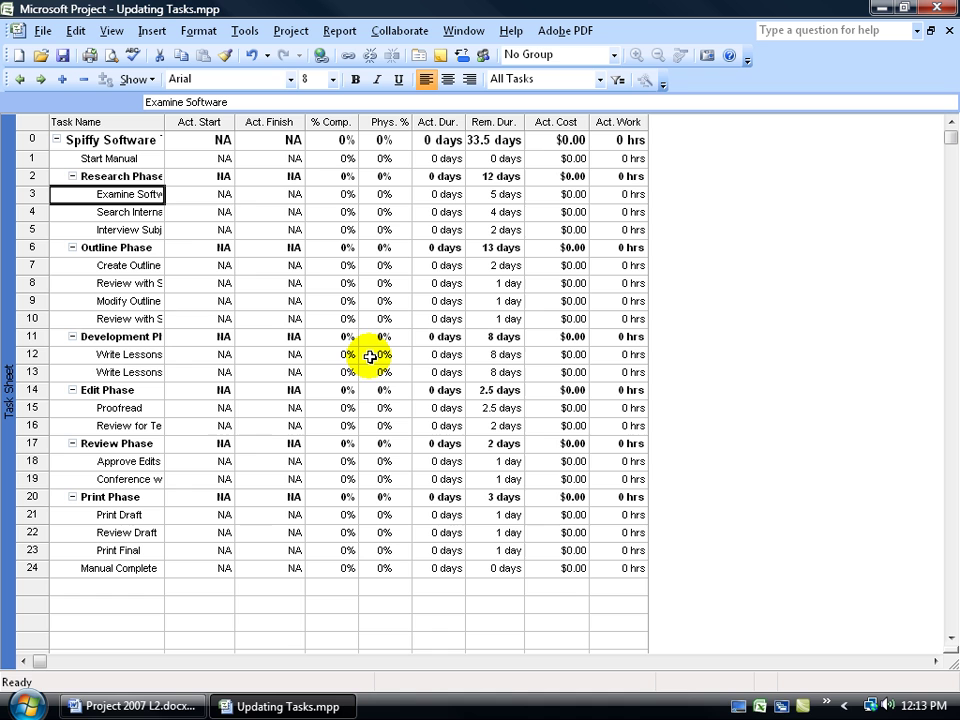
- Auto-fit the Task Name column to full names and select the Start Manual task
{"action": "double_click", "coordinate": [165, 122]}
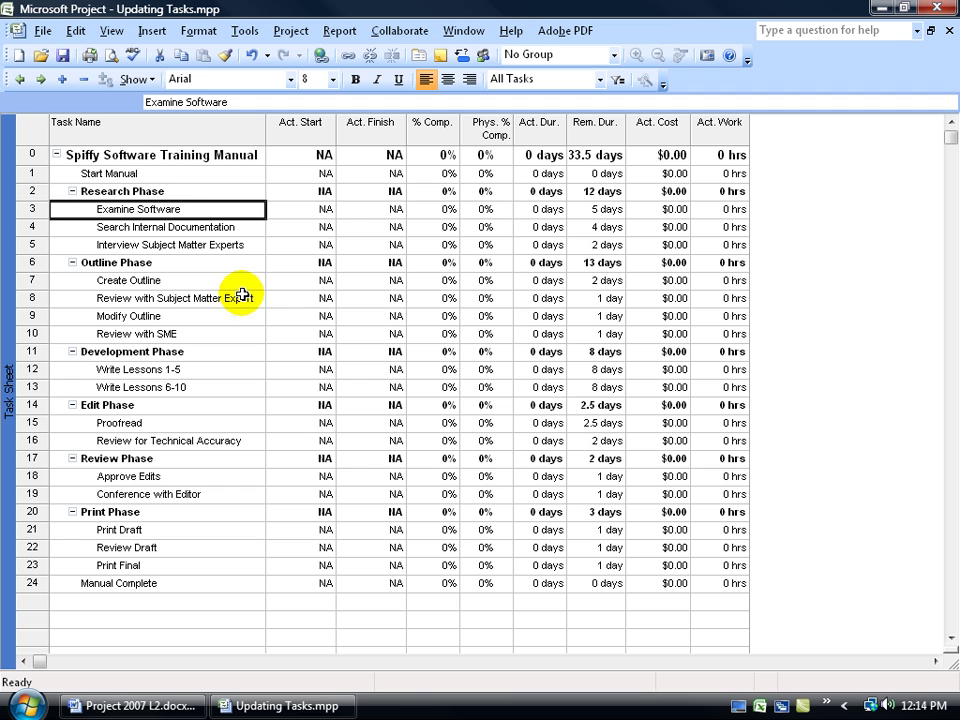
{"action": "left_click", "coordinate": [170, 174]}
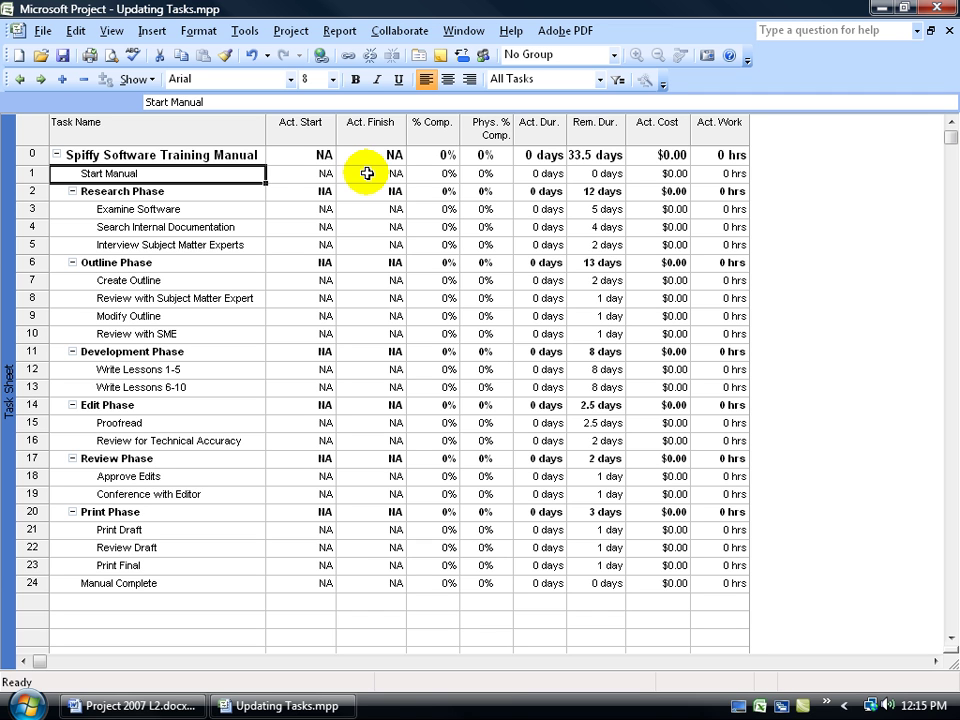
- Enter 100 as Start Manual's % Comp., giving it actual start and finish of Fri 8/1/08
{"action": "left_click", "coordinate": [440, 173]}
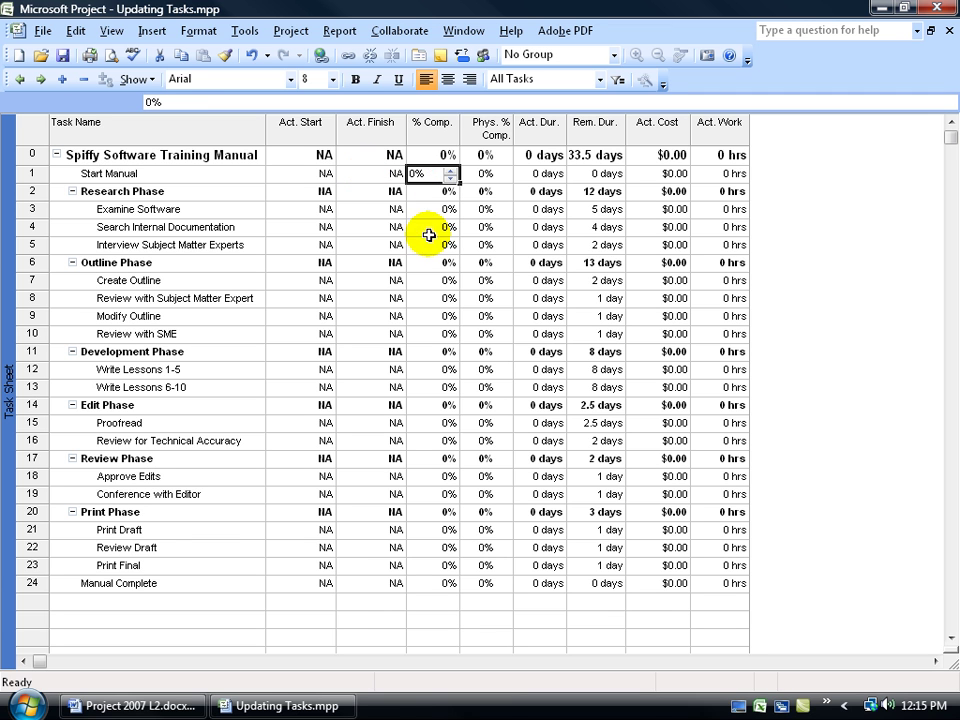
{"action": "type", "text": "100"}
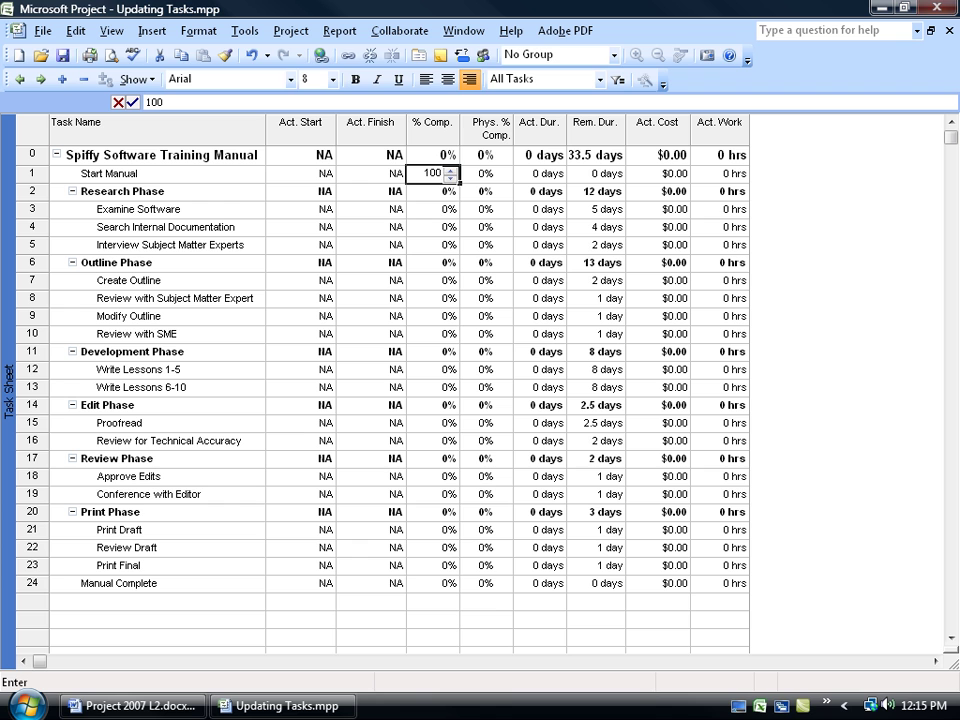
{"action": "key", "text": "Return"}
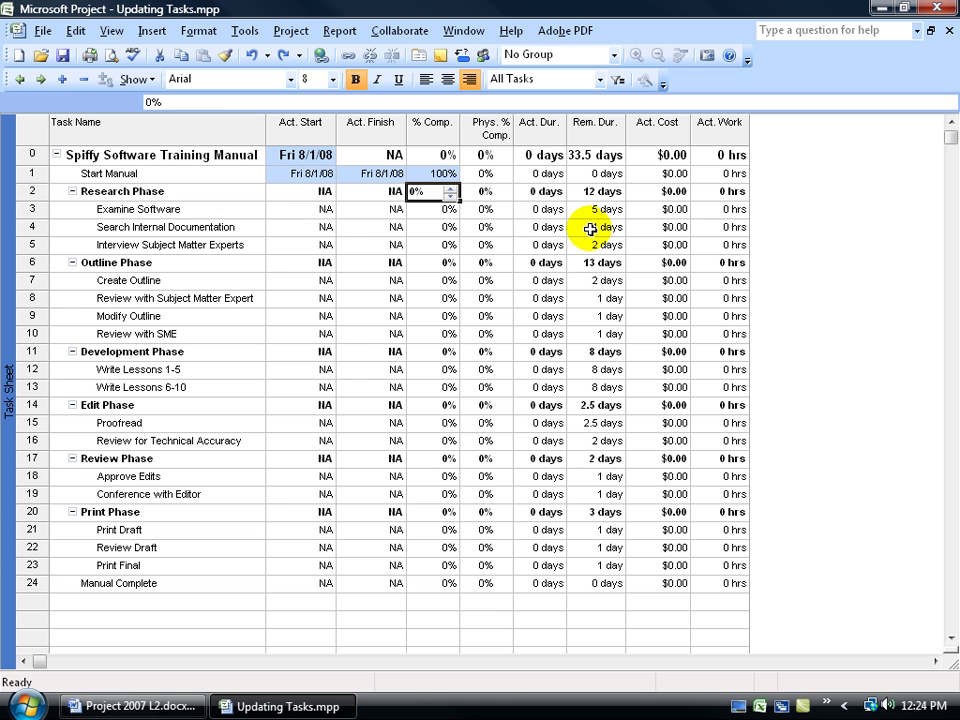
- Lower Examine Software's Rem. Dur. to 4 days with the spinner and commit it
{"action": "left_click", "coordinate": [240, 209]}
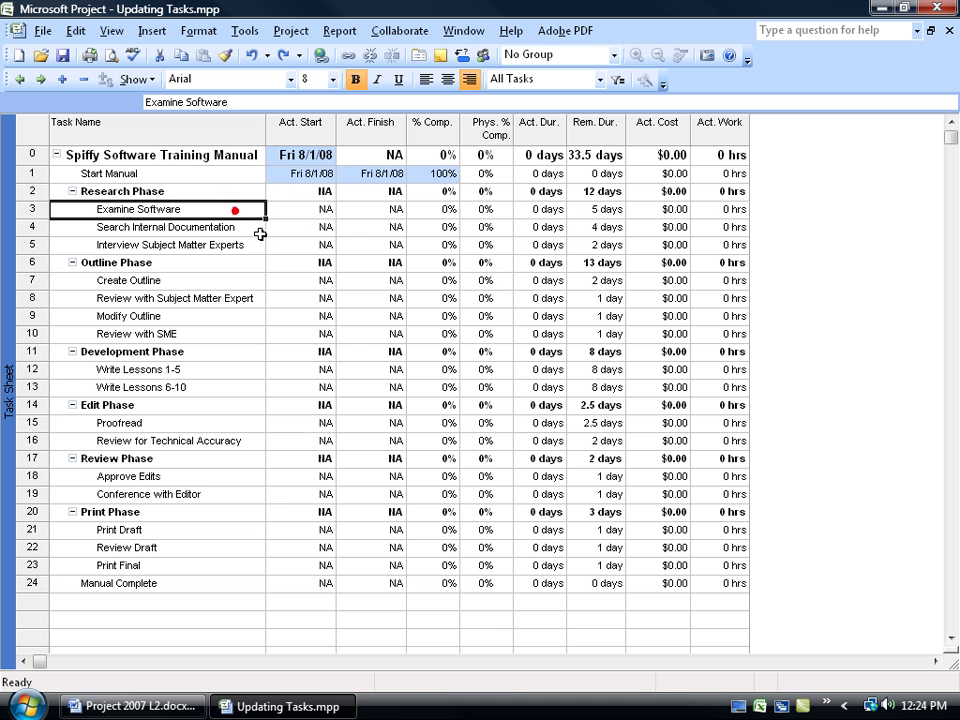
{"action": "left_click", "coordinate": [592, 209]}
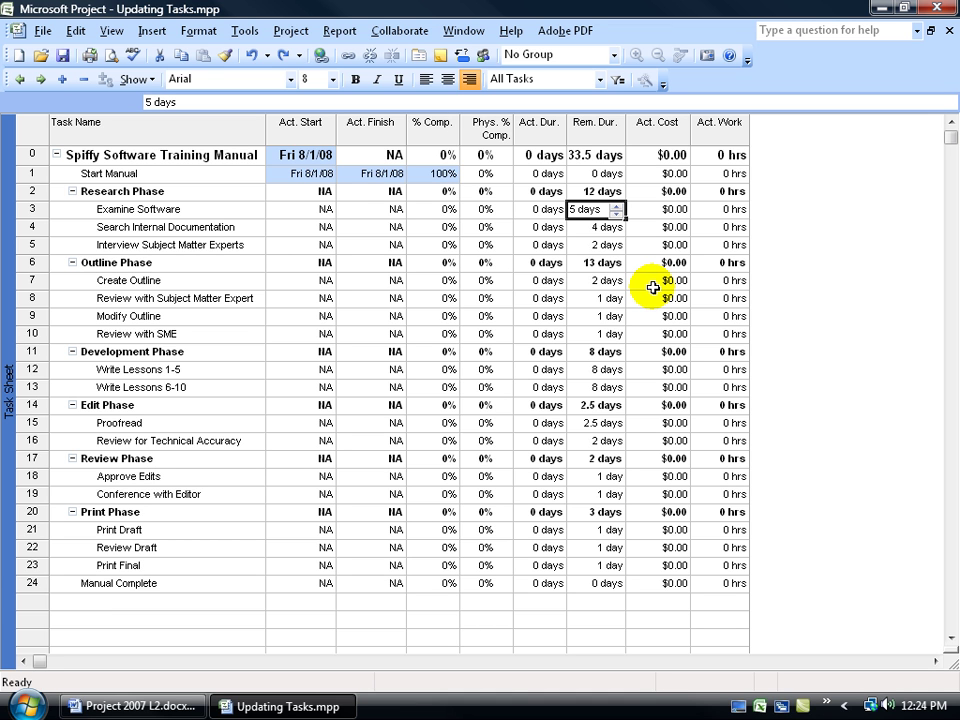
{"action": "left_click", "coordinate": [616, 213]}
{"action": "left_click", "coordinate": [540, 227]}
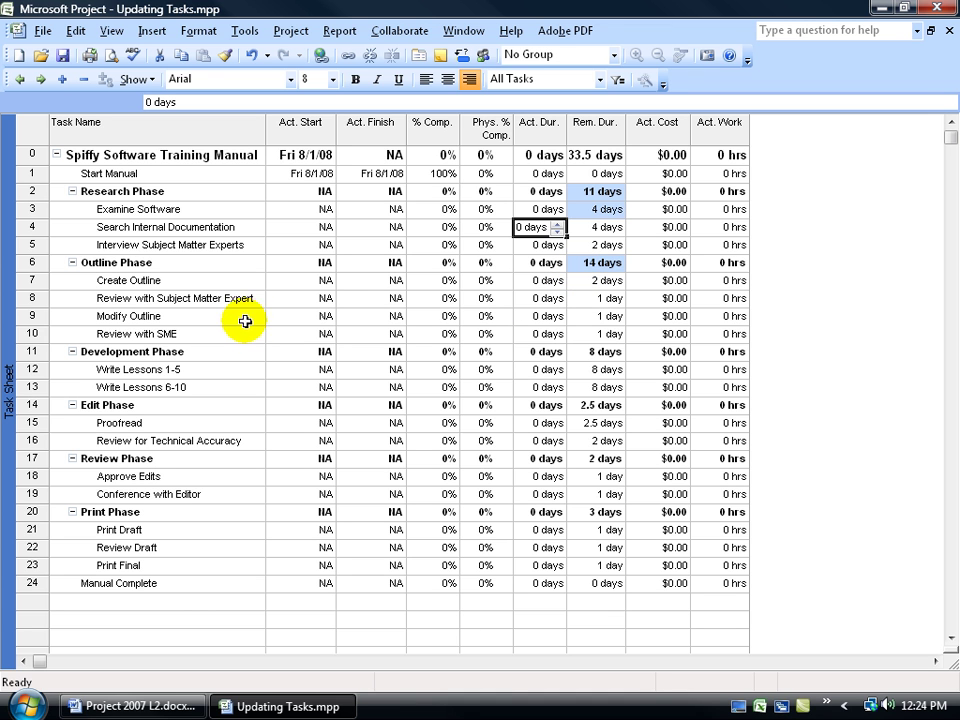
{"action": "double_click", "coordinate": [195, 318]}
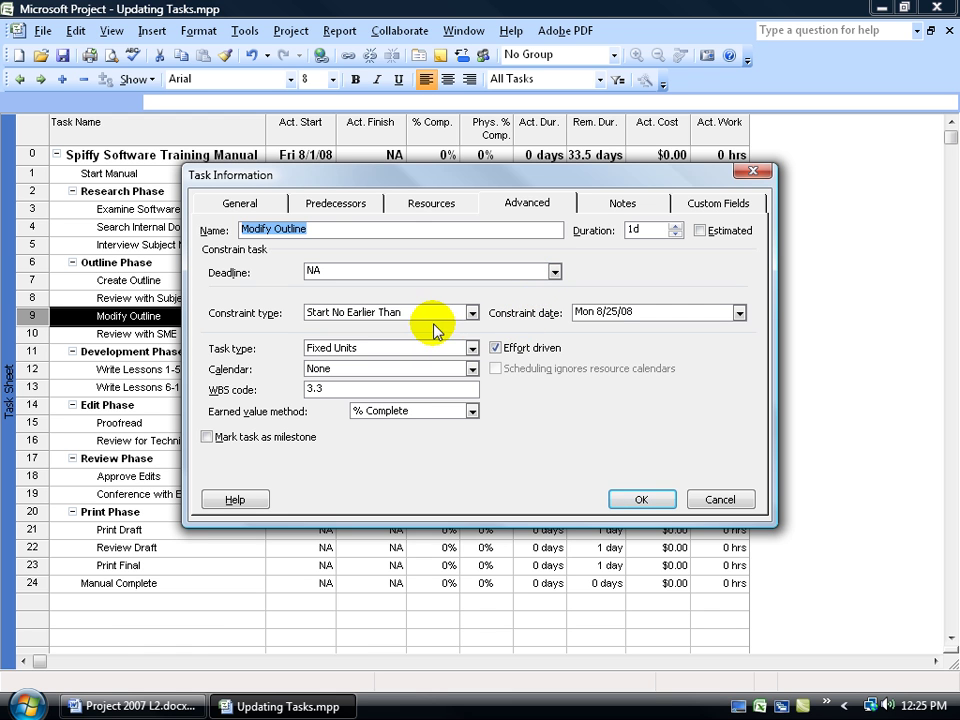
{"action": "left_click", "coordinate": [719, 499]}
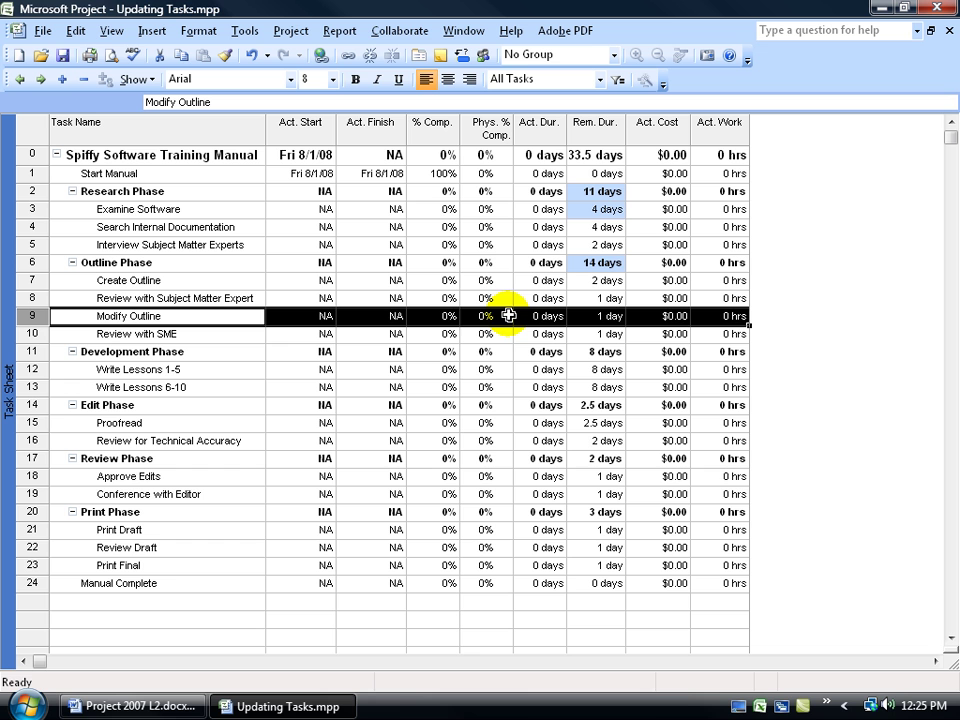
{"action": "double_click", "coordinate": [244, 315]}
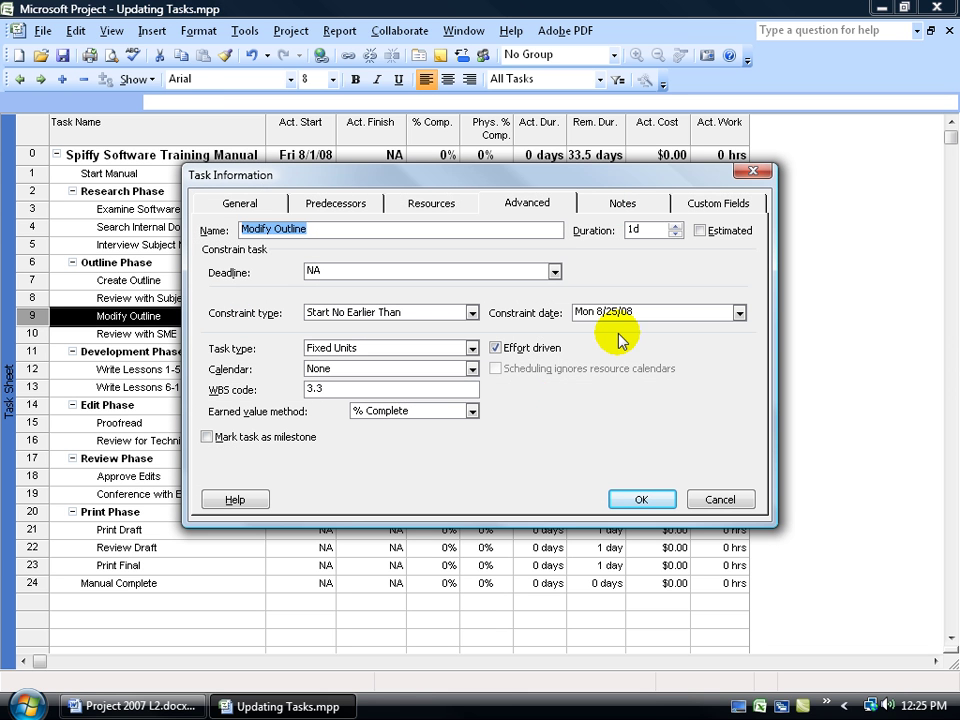
{"action": "left_click", "coordinate": [716, 498]}
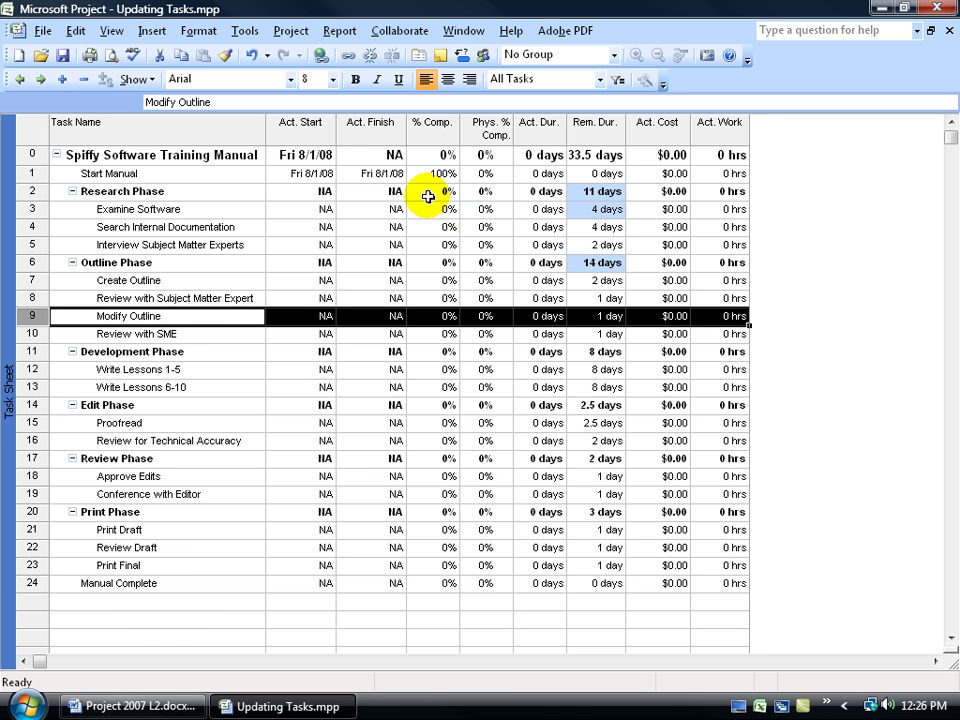
- Turn on the Tracking toolbar from the toolbars shortcut menu
{"action": "right_click", "coordinate": [229, 60]}
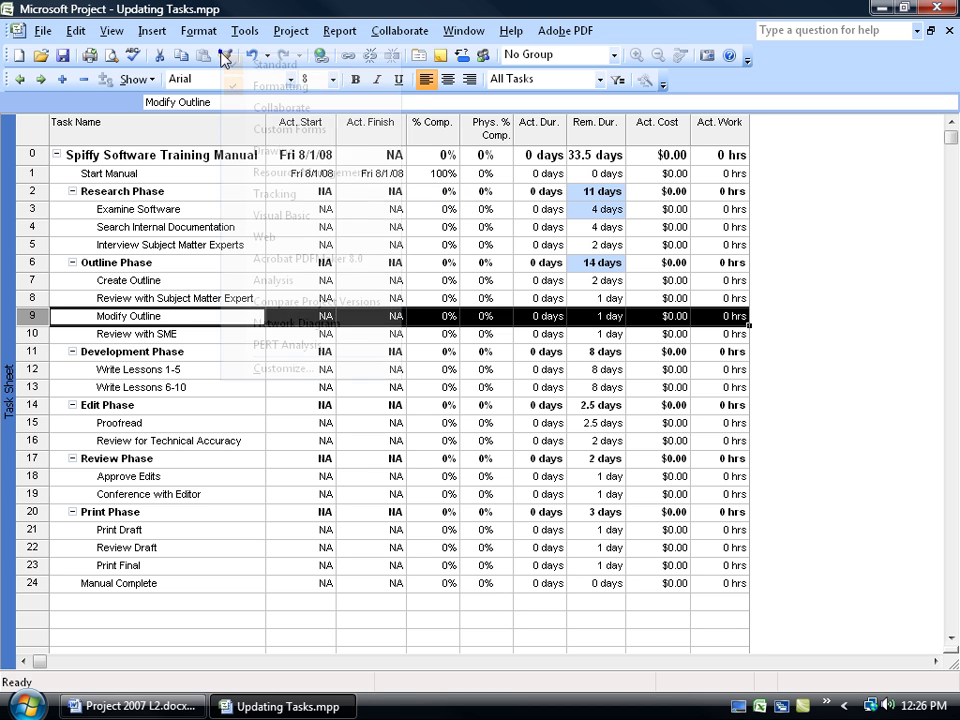
{"action": "right_click", "coordinate": [166, 57]}
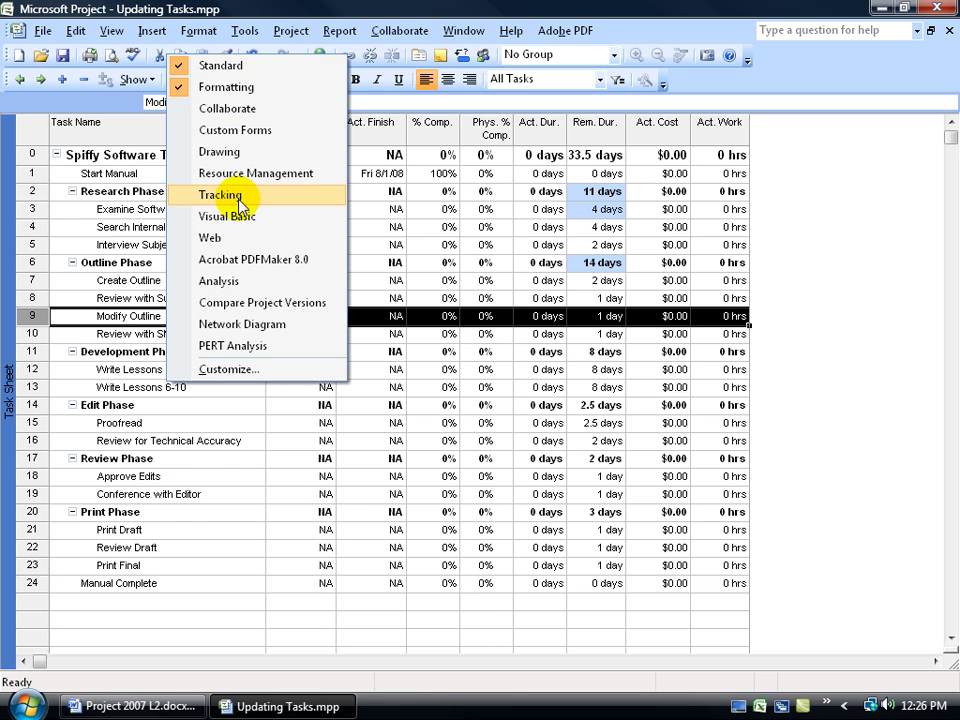
{"action": "left_click", "coordinate": [221, 195]}
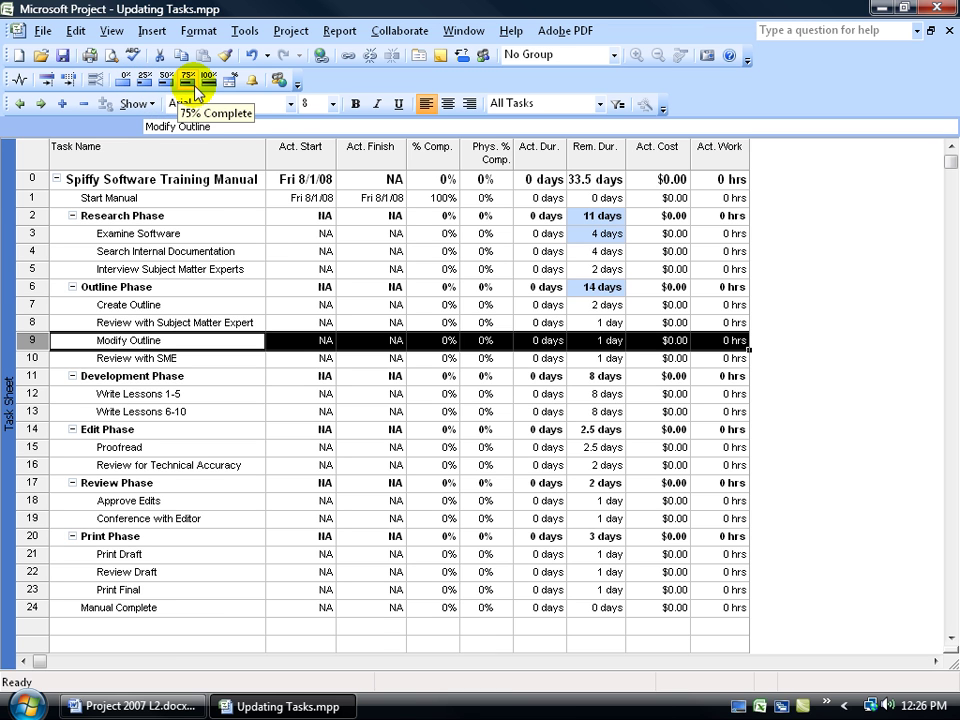
- Select Examine Software and apply the Tracking toolbar's 100% Complete
{"action": "left_click", "coordinate": [240, 233]}
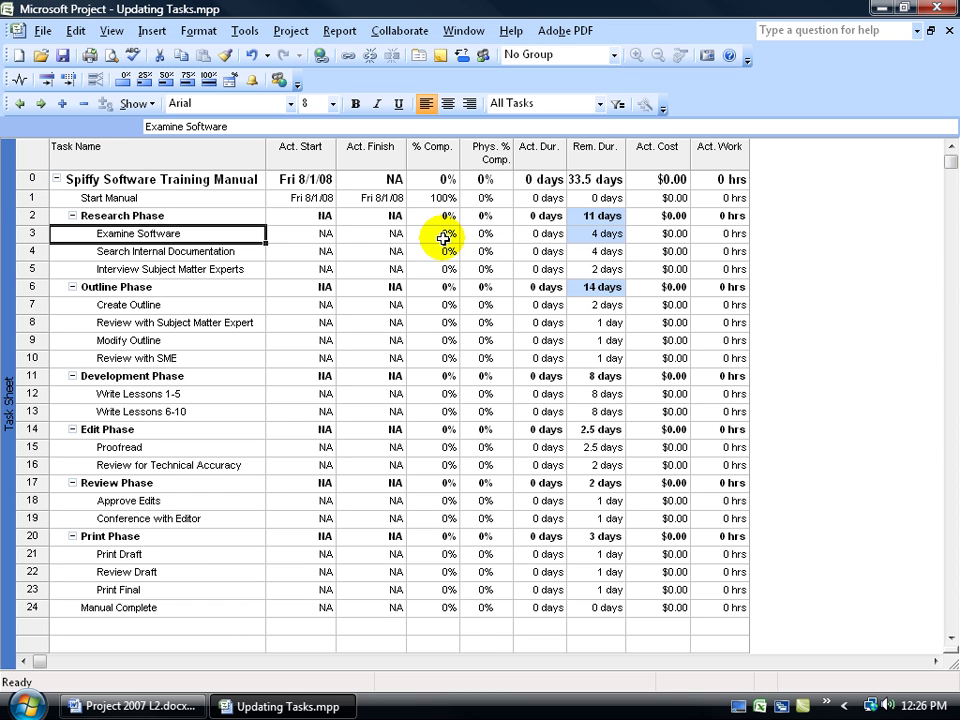
{"action": "left_click", "coordinate": [208, 80]}
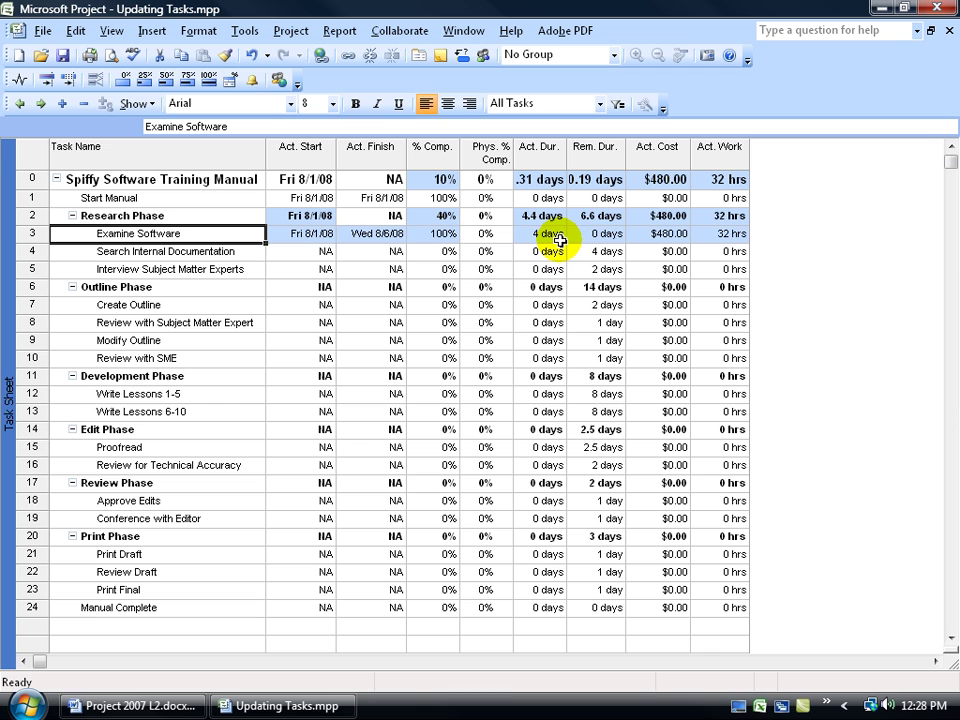
- Undo the 100% completion and enter 32 hours in Examine Software's Act. Work
{"action": "left_click", "coordinate": [252, 57]}
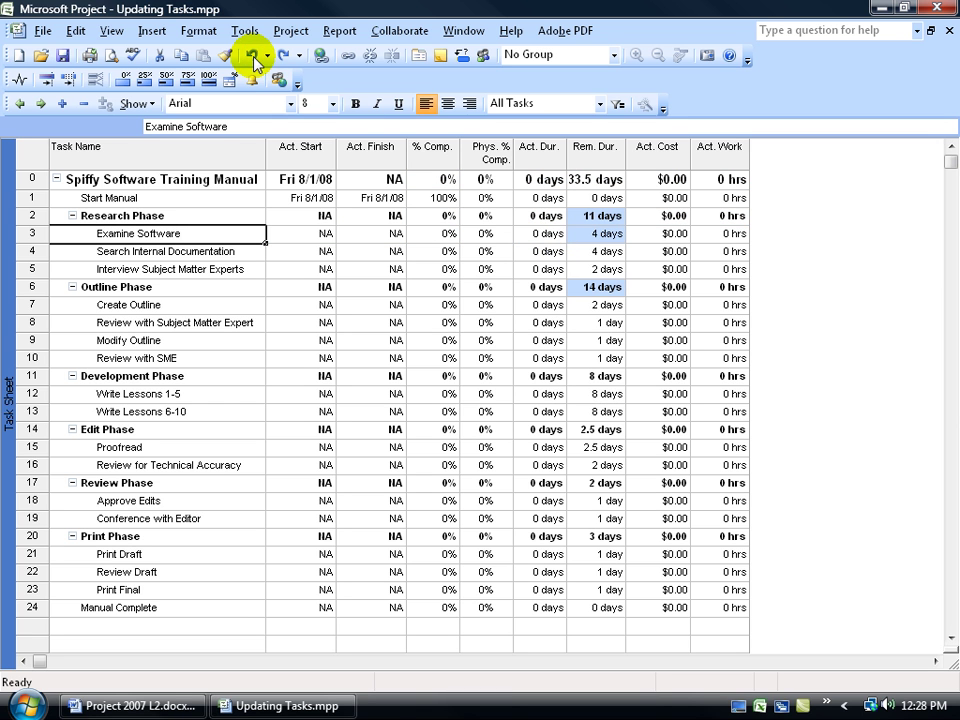
{"action": "left_click", "coordinate": [722, 236]}
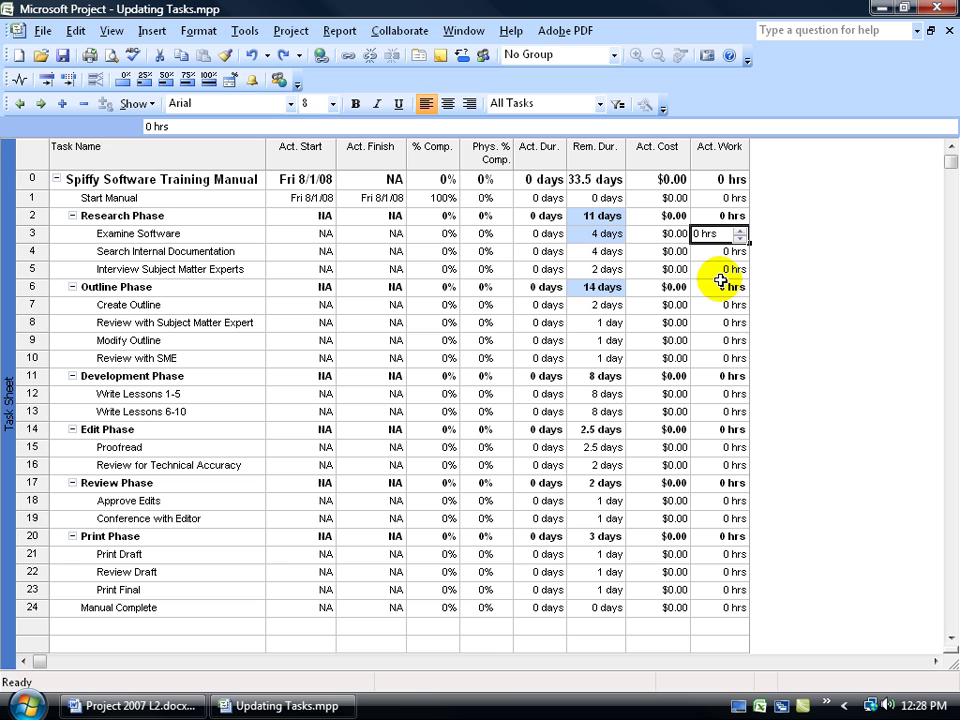
{"action": "type", "text": "32"}
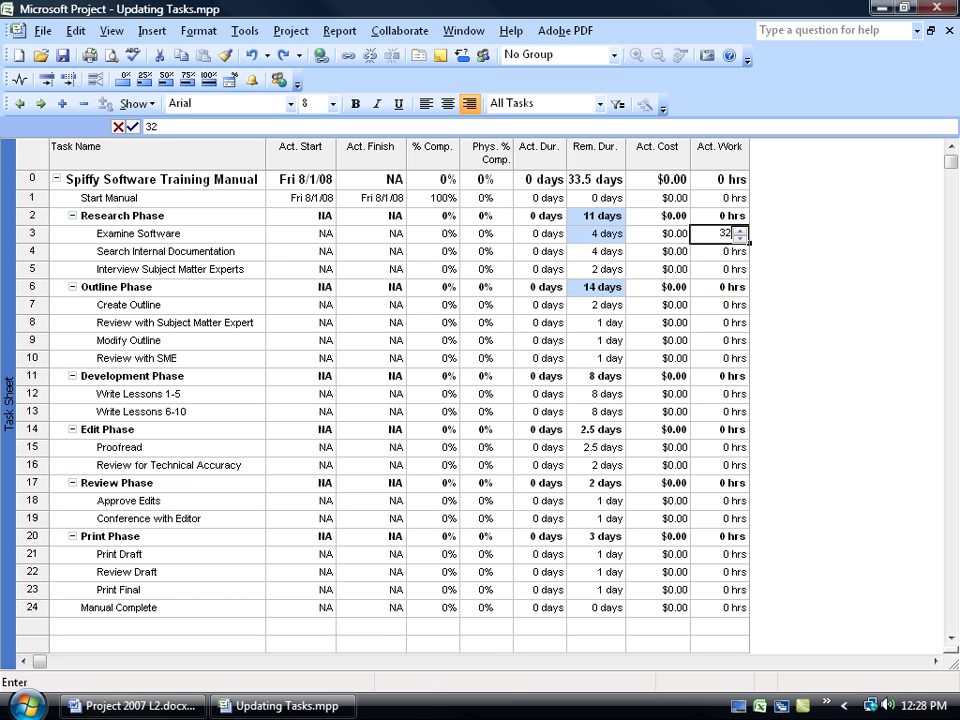
{"action": "key", "text": "Return"}
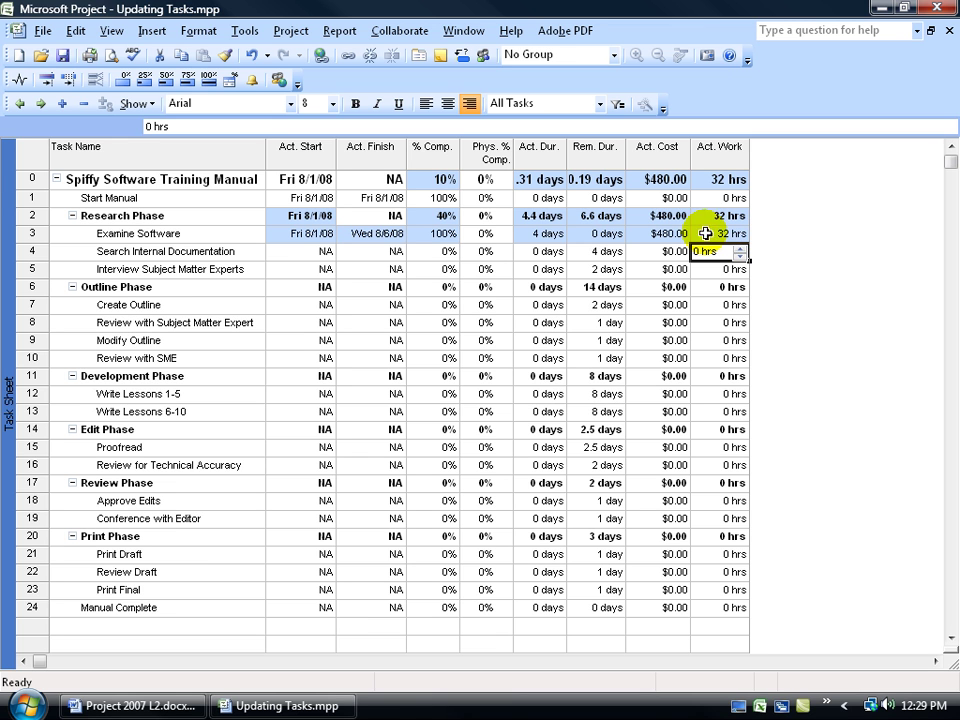
- Step Examine Software's Act. Work value down with the spinner arrows
{"action": "left_click", "coordinate": [729, 235]}
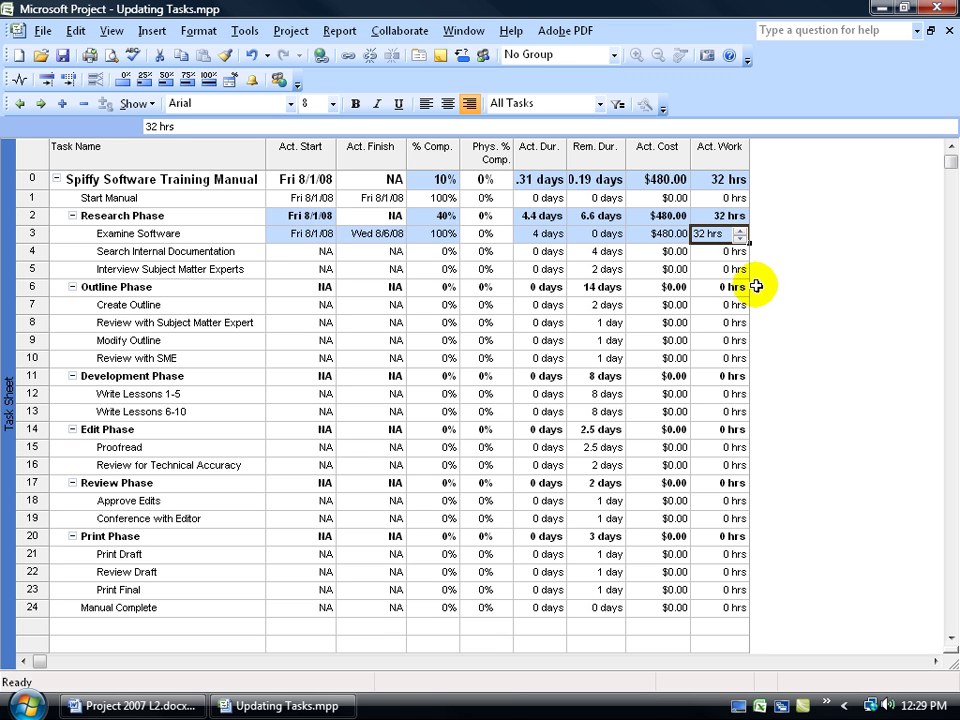
{"action": "left_click", "coordinate": [740, 238]}
{"action": "left_click", "coordinate": [740, 238]}
{"action": "left_click", "coordinate": [740, 238]}
{"action": "left_click", "coordinate": [740, 238]}
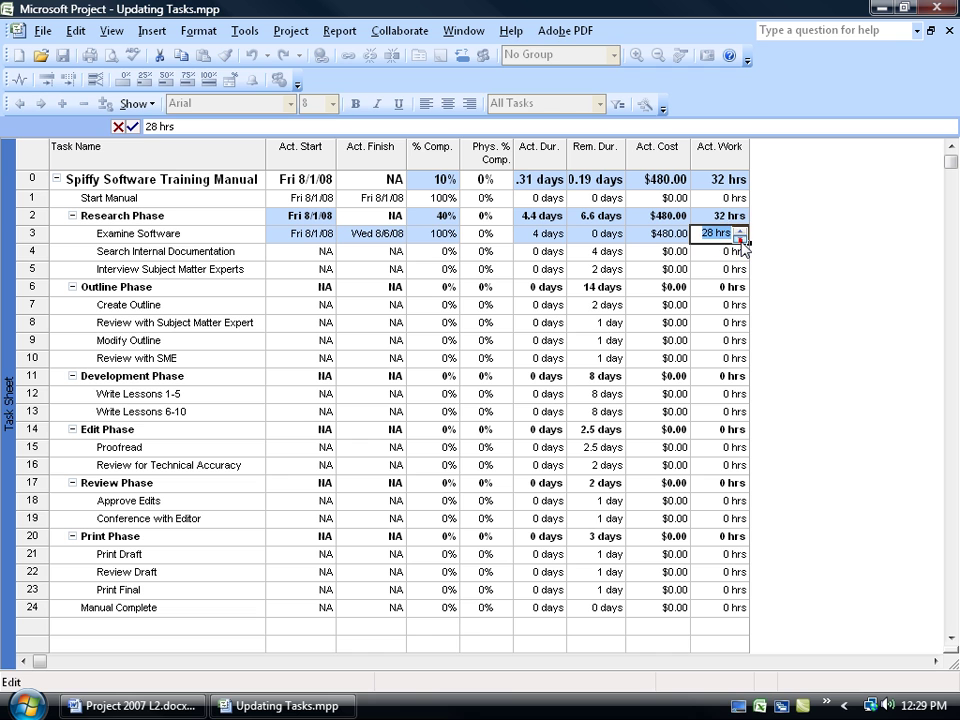
{"action": "left_click", "coordinate": [740, 238]}
{"action": "left_click", "coordinate": [740, 238]}
{"action": "left_click", "coordinate": [740, 238]}
{"action": "left_click", "coordinate": [740, 238]}
{"action": "left_click", "coordinate": [740, 238]}
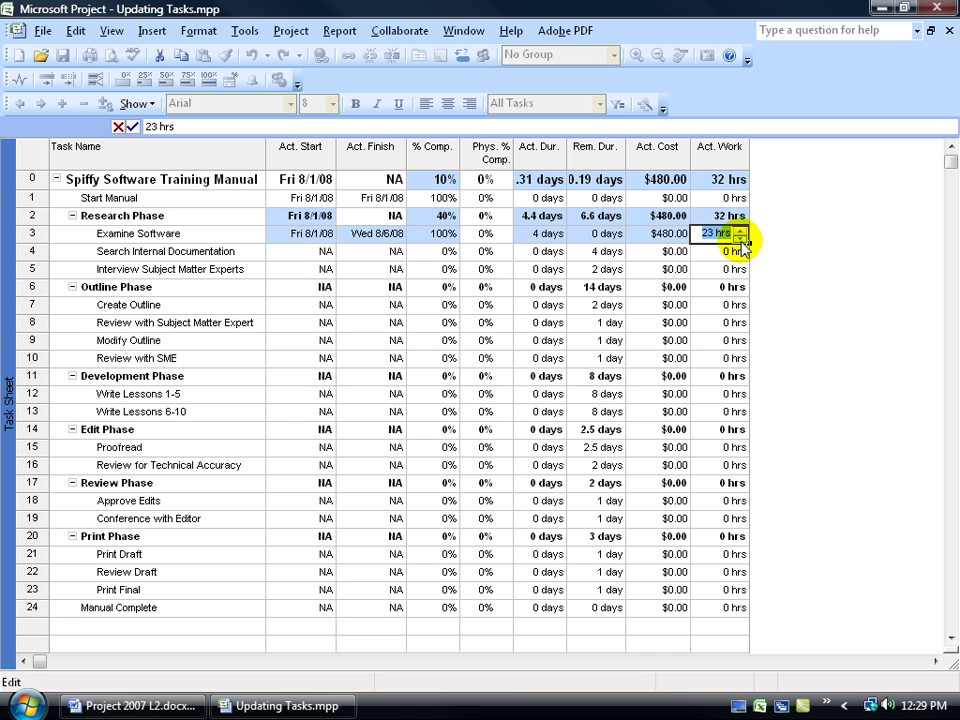
{"action": "left_click", "coordinate": [740, 238]}
{"action": "left_click", "coordinate": [740, 238]}
{"action": "left_click", "coordinate": [655, 252]}
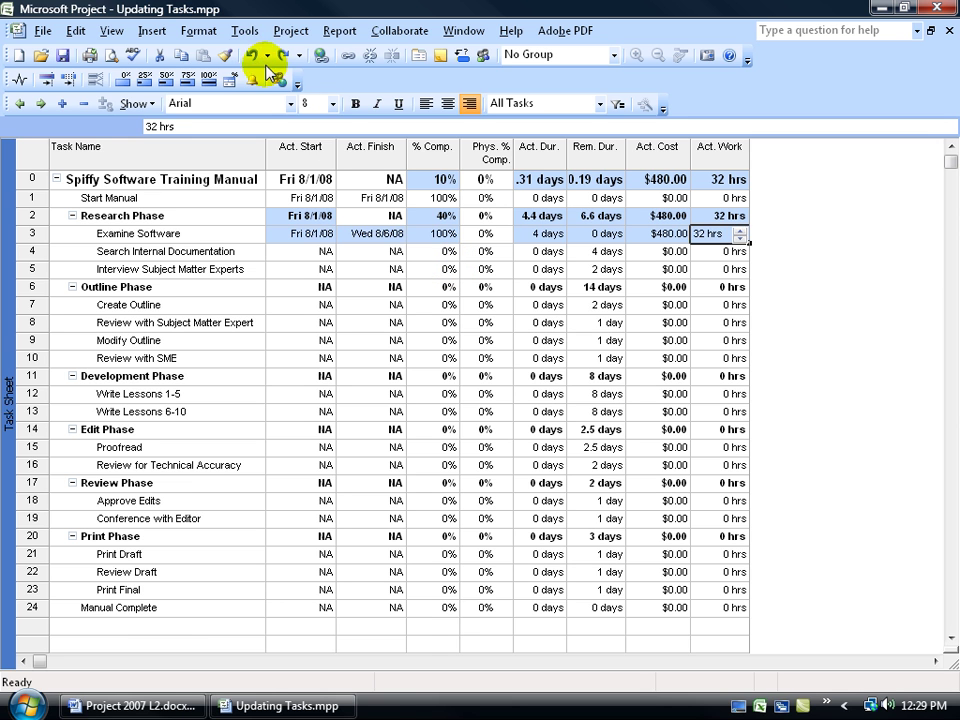
- Undo the work entry and enter 3 days in Examine Software's Act. Dur
{"action": "left_click", "coordinate": [252, 55]}
{"action": "left_click", "coordinate": [594, 236]}
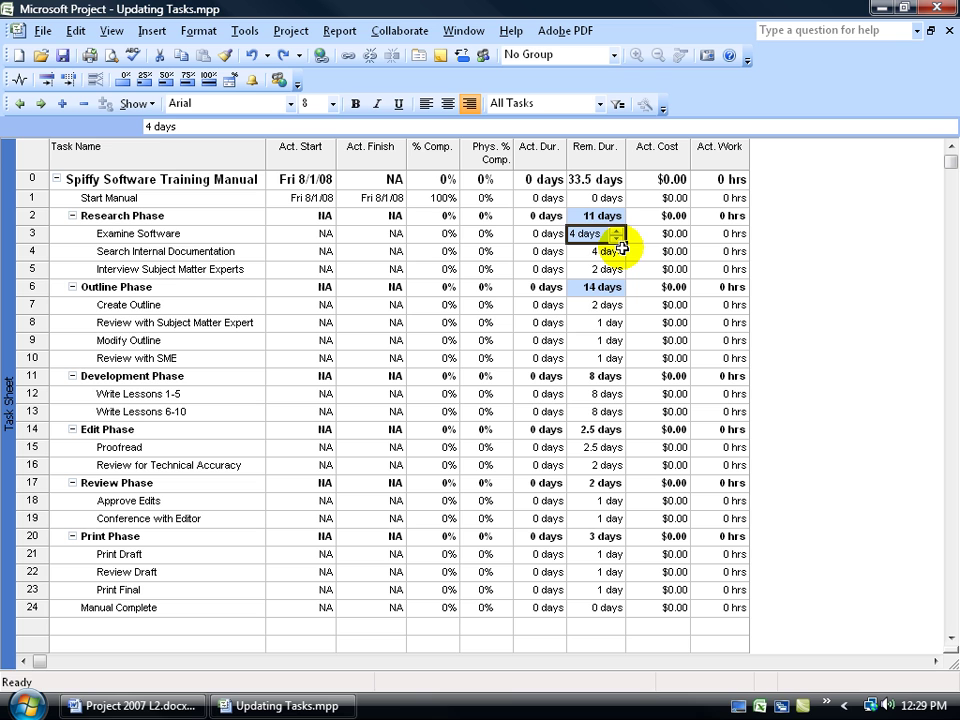
{"action": "left_click", "coordinate": [545, 234]}
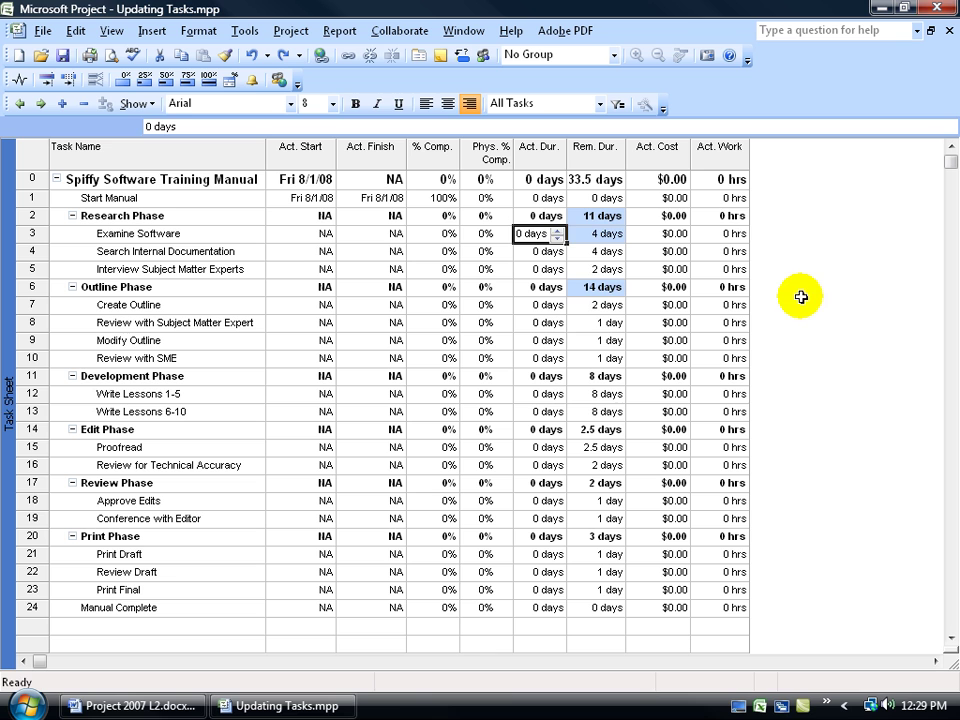
{"action": "type", "text": "3"}
{"action": "key", "text": "Return"}
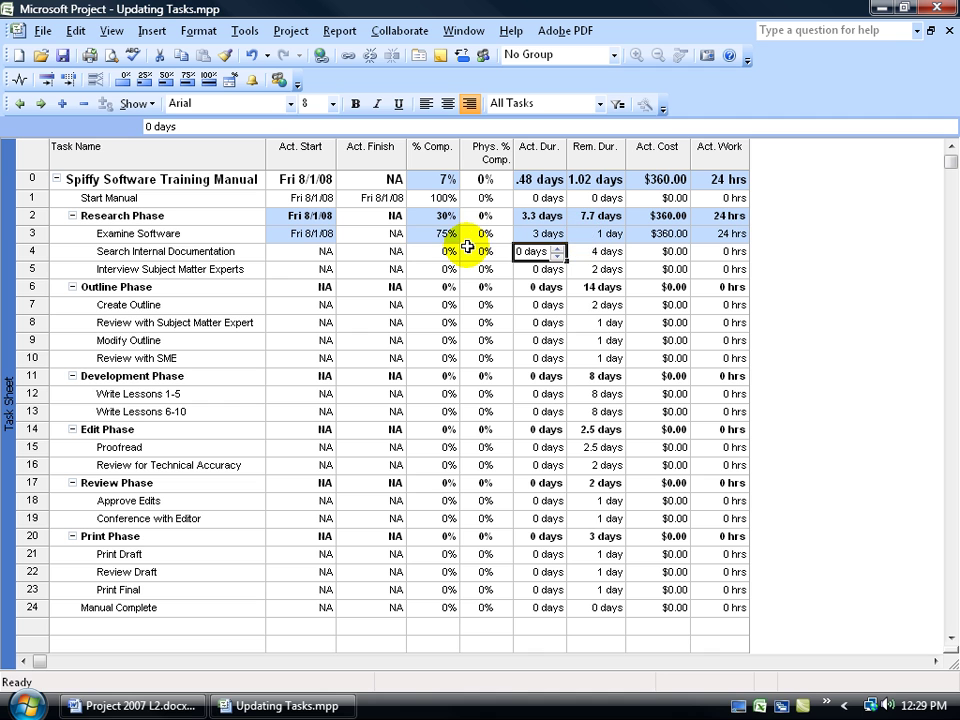
- Undo the actual duration entry and correct the year in Examine Software's actual start to 2008
{"action": "left_click", "coordinate": [251, 55]}
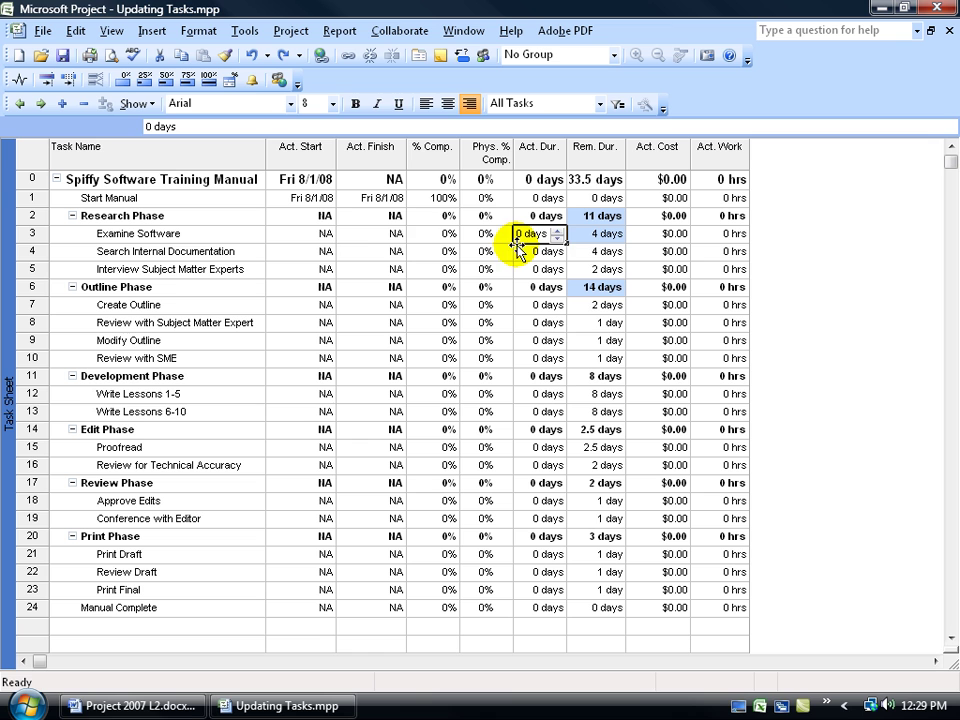
{"action": "left_click", "coordinate": [326, 233]}
{"action": "left_click", "coordinate": [326, 233]}
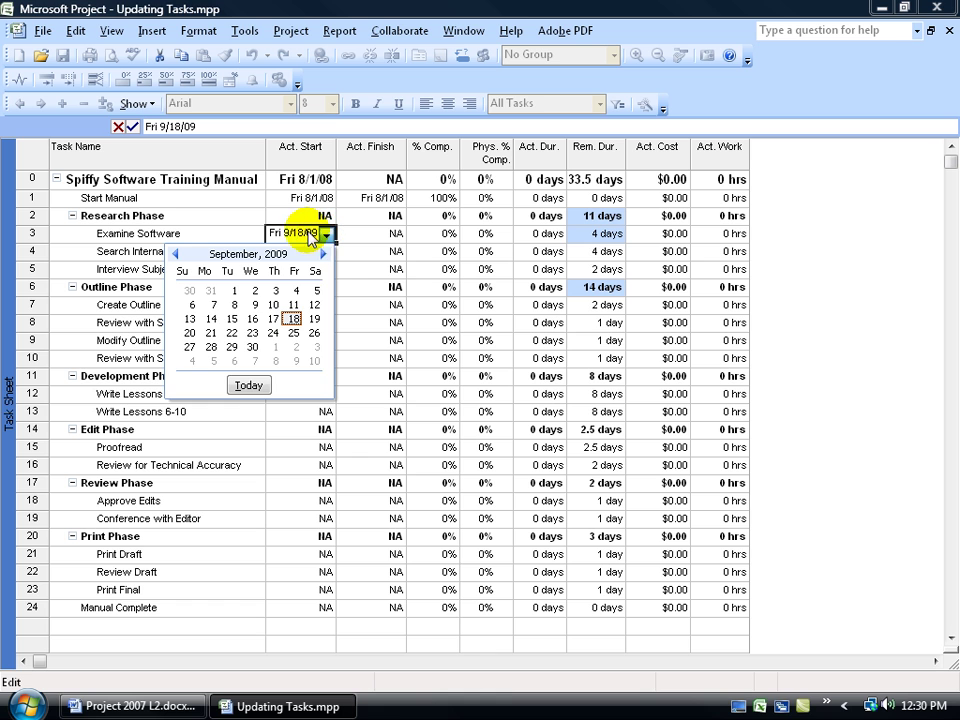
{"action": "left_click", "coordinate": [313, 233]}
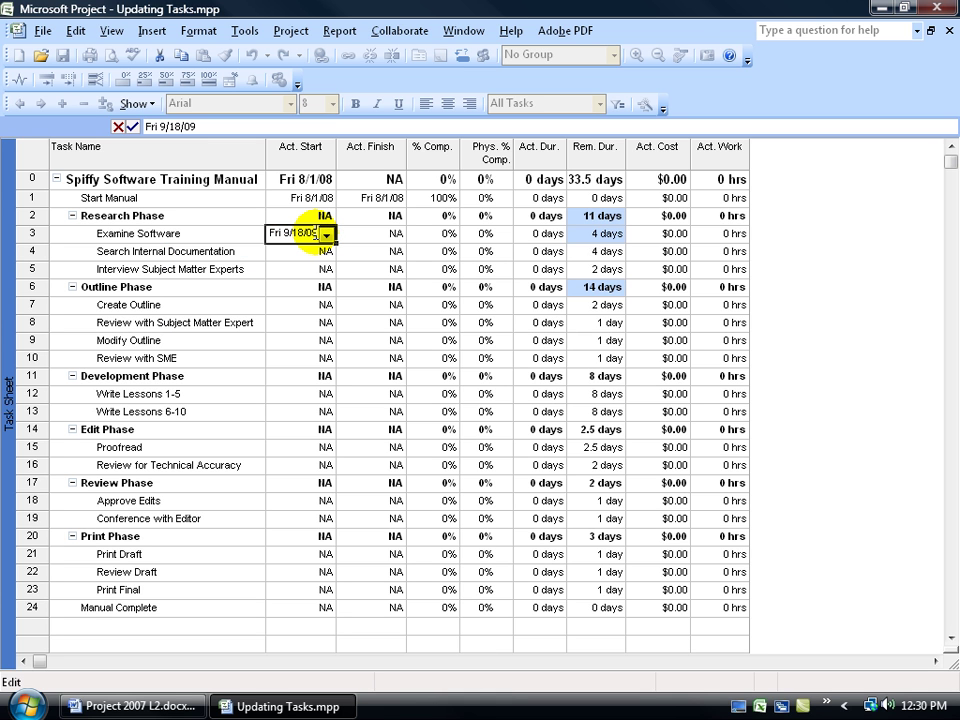
{"action": "key", "text": "BackSpace"}
{"action": "type", "text": "8"}
- Pick August 5, 2008 from the calendar as Examine Software's actual start
{"action": "left_click", "coordinate": [326, 234]}
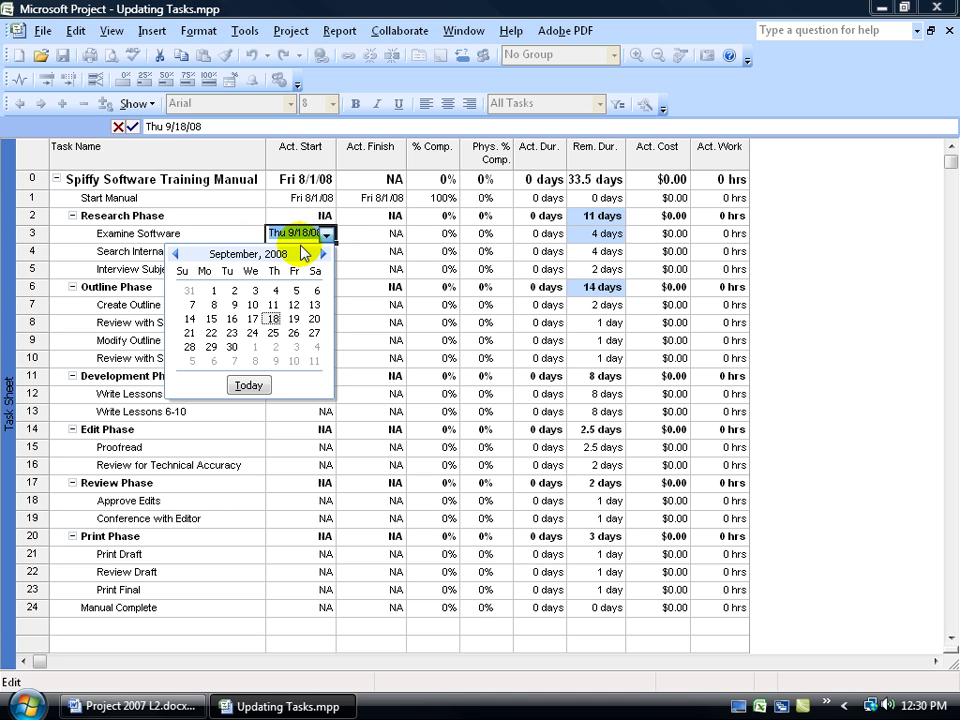
{"action": "left_click", "coordinate": [175, 254]}
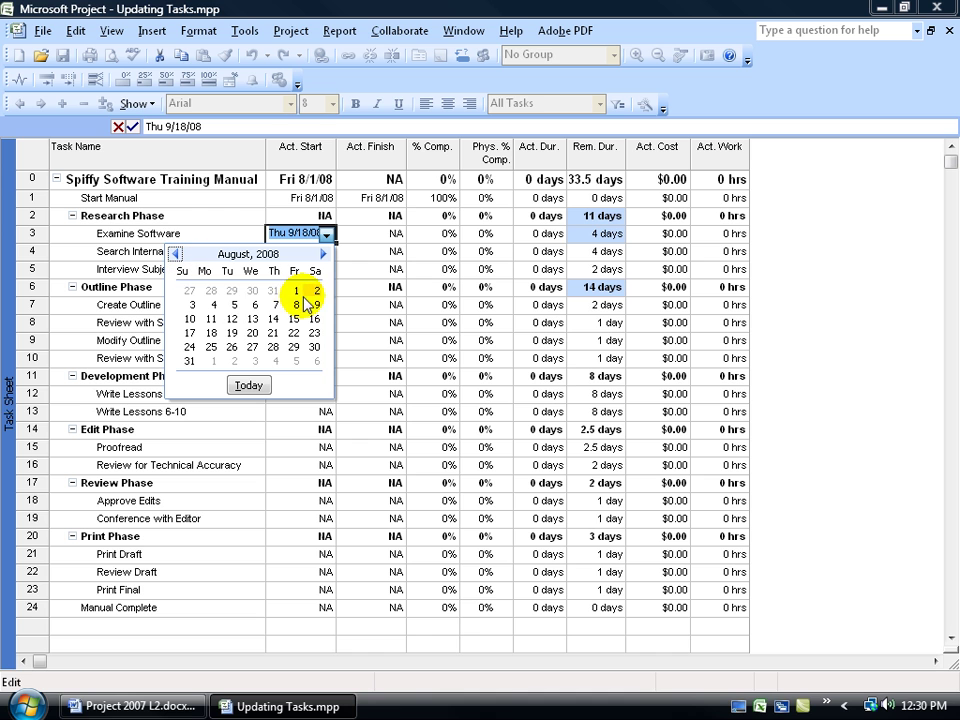
{"action": "left_click", "coordinate": [235, 306]}
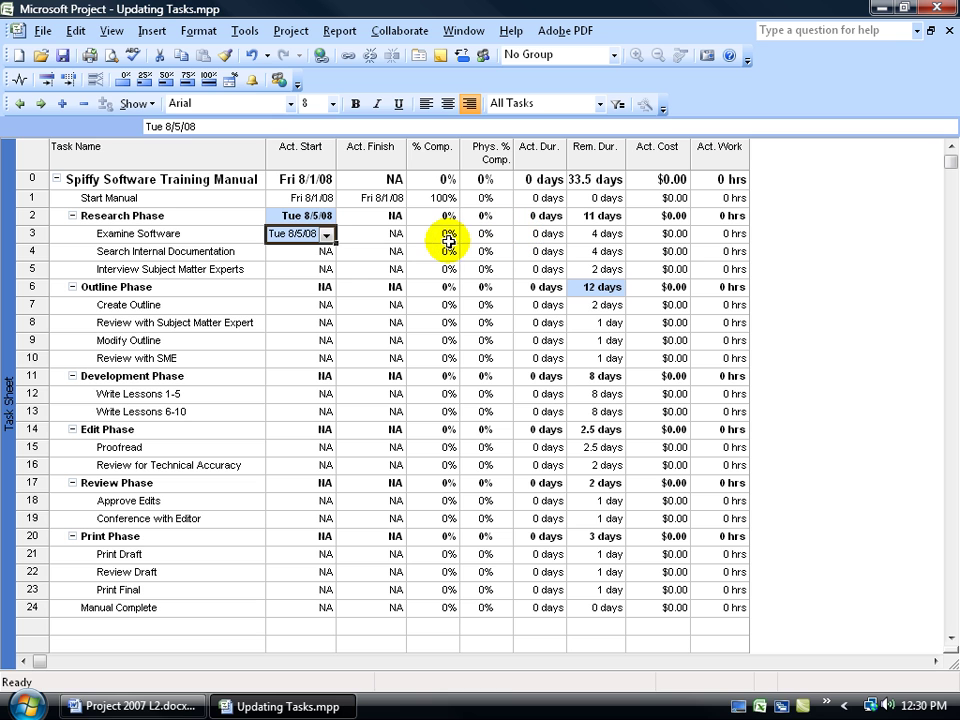
- Enter 4 days as Examine Software's actual duration
{"action": "left_click", "coordinate": [548, 234]}
{"action": "type", "text": "4"}
{"action": "key", "text": "Return"}
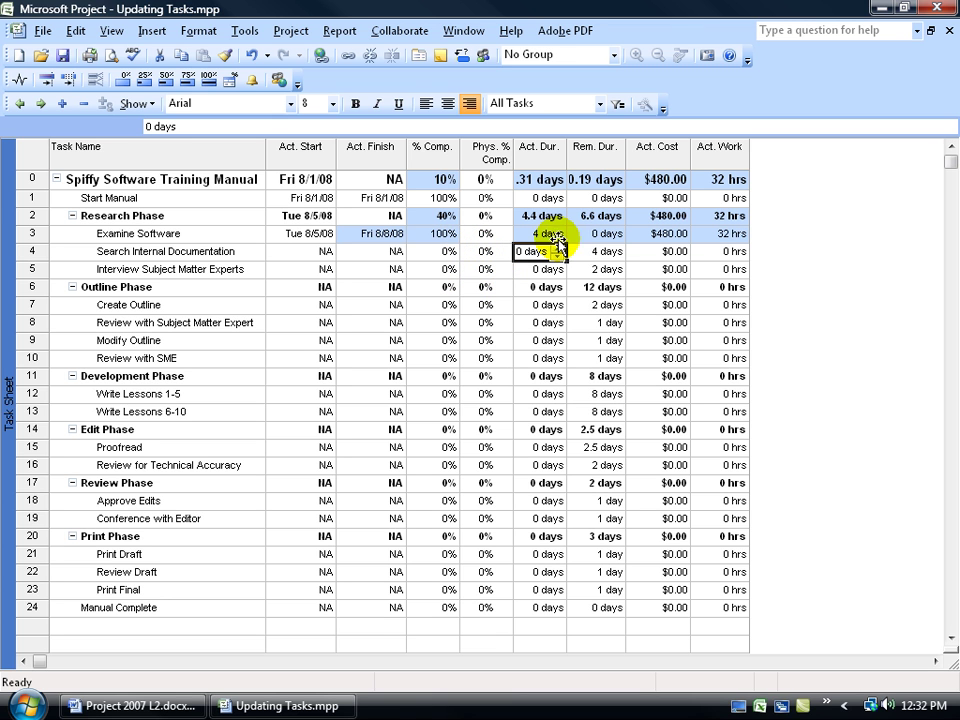
- Switch to the Gantt Chart view and inspect Examine Software's completion check and progress bar
{"action": "right_click", "coordinate": [12, 249]}
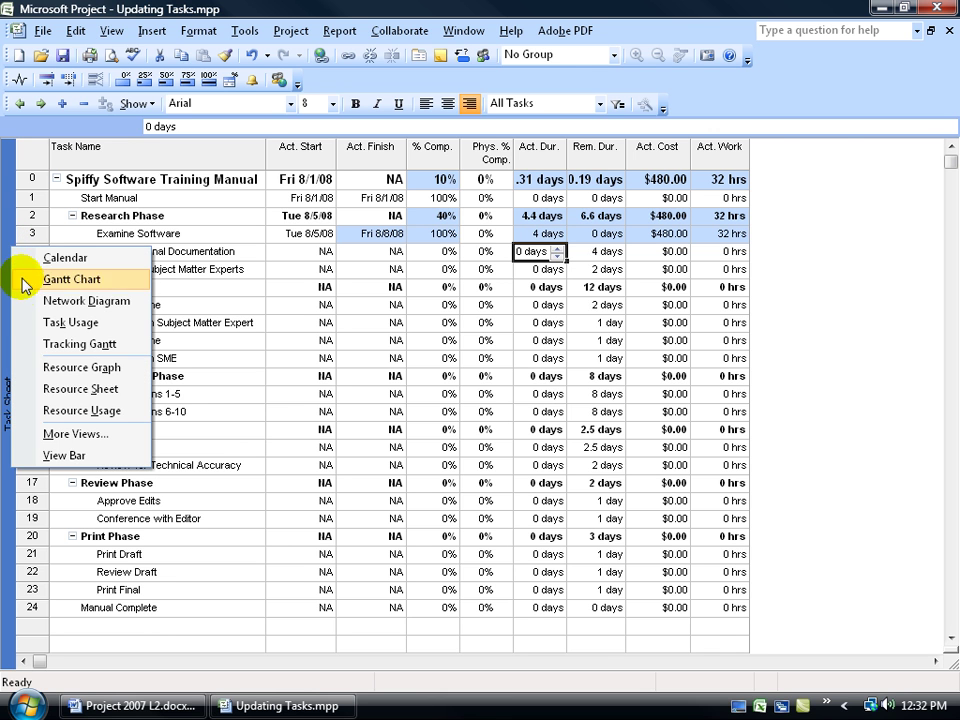
{"action": "left_click", "coordinate": [32, 280]}
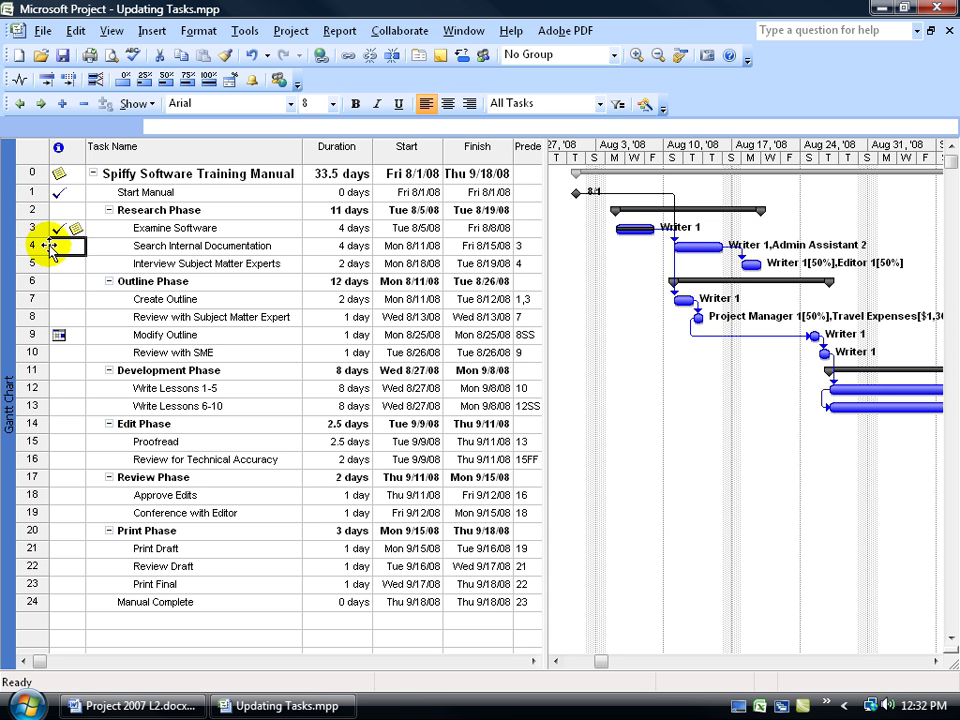
{"action": "mouse_move", "coordinate": [68, 196]}
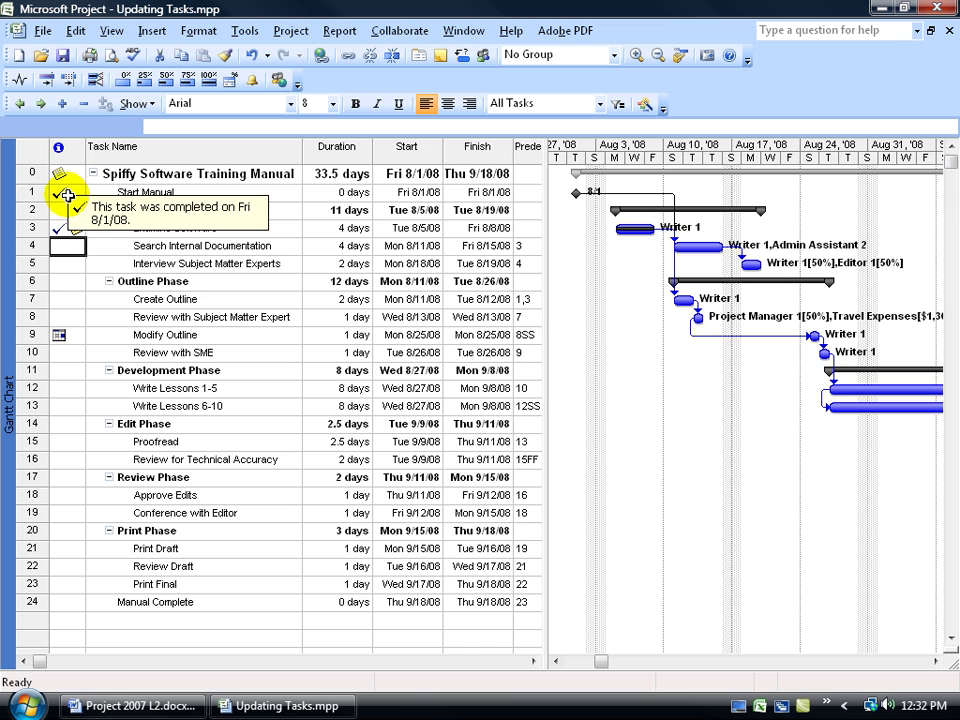
{"action": "mouse_move", "coordinate": [62, 231]}
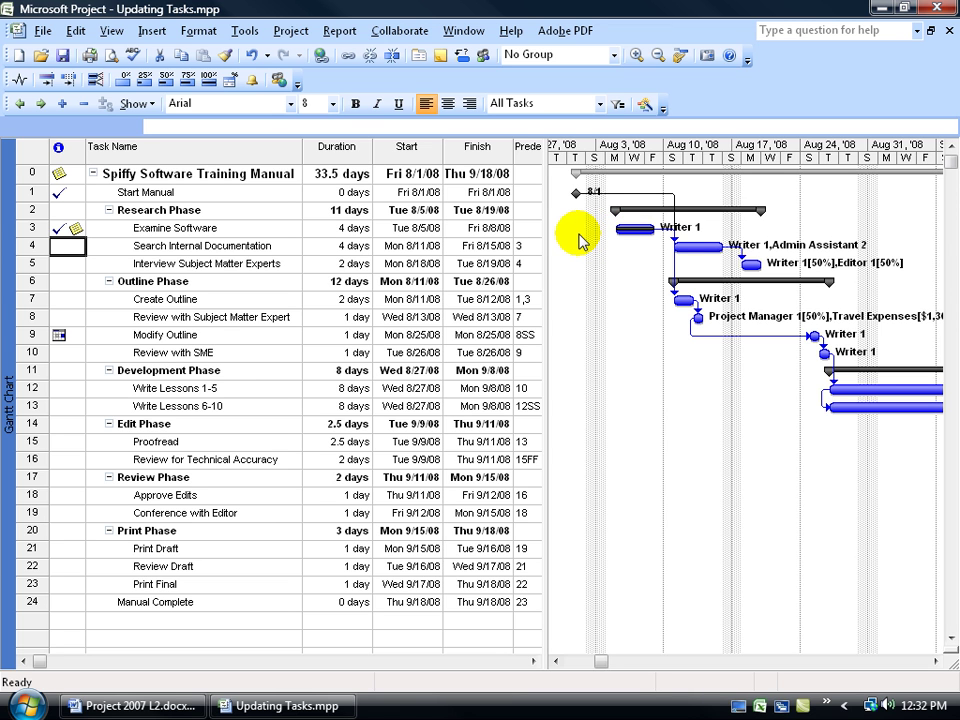
{"action": "left_click_drag", "start_coordinate": [617, 232], "coordinate": [653, 240]}
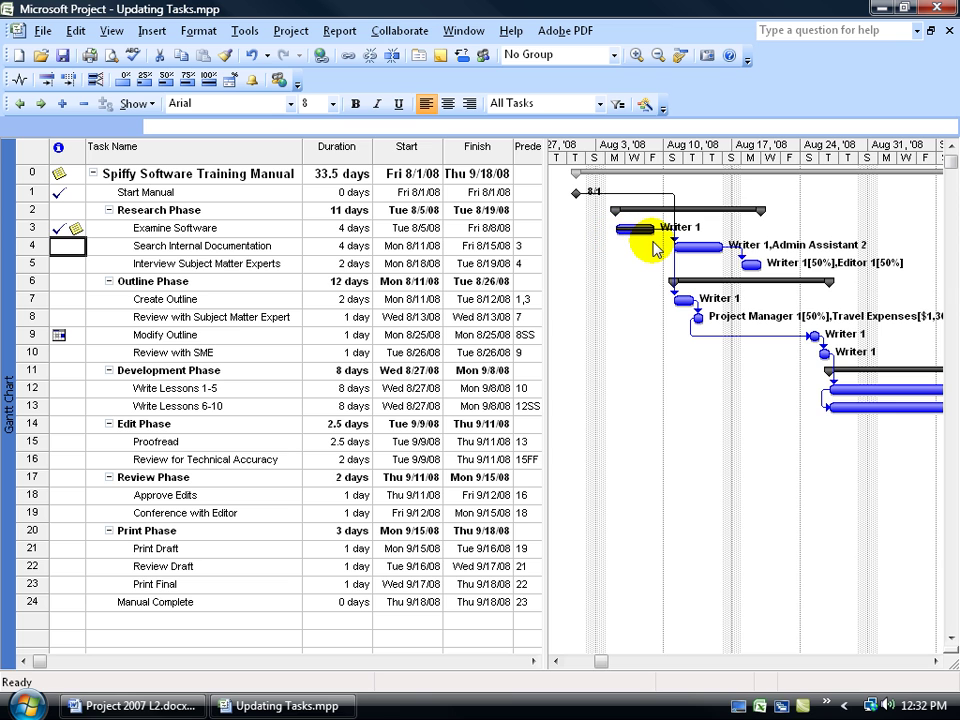